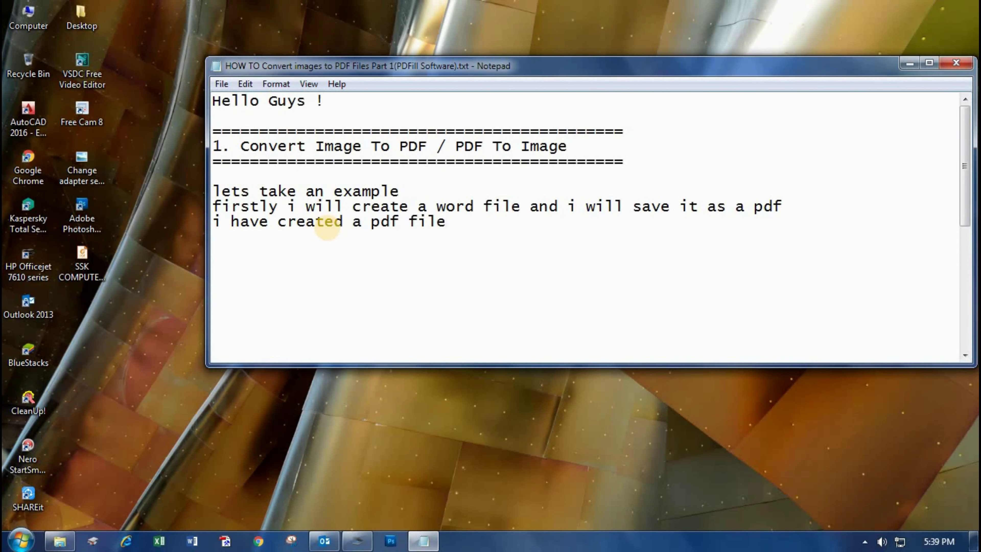
Add the line "now i will convert this pdf file to image using pdfill software" below the existing notes.
{"action": "type", "text": "now i will co"}
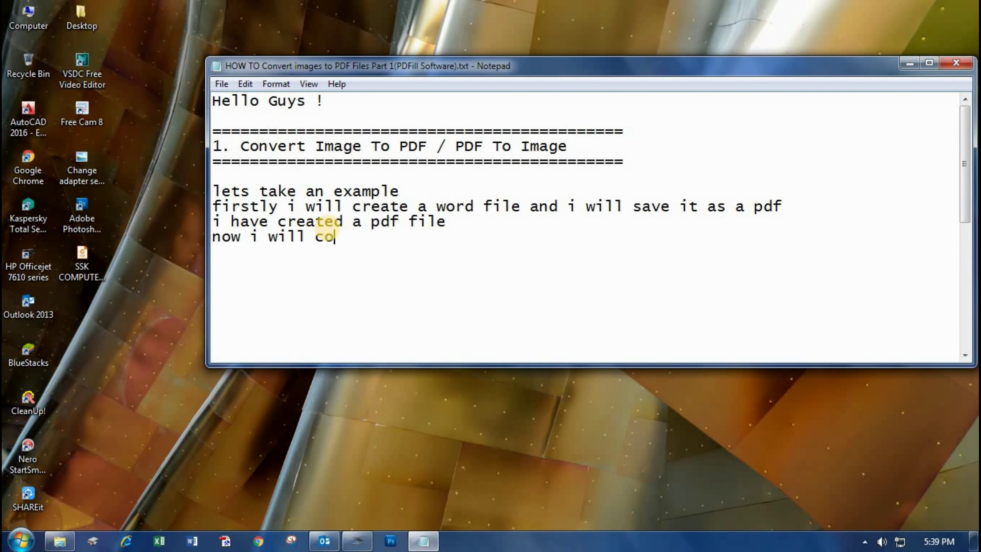
{"action": "type", "text": "nvert this pdf file to ima"}
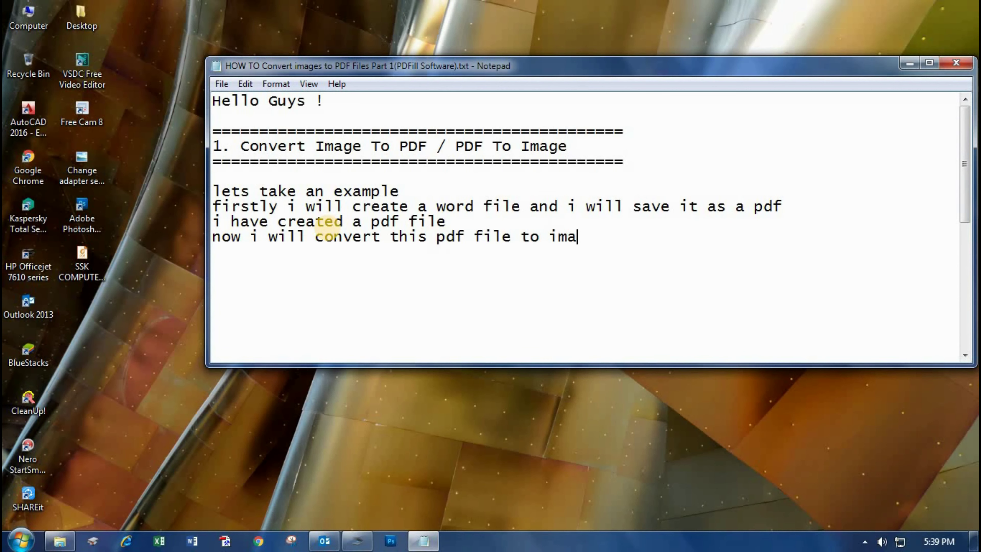
{"action": "type", "text": "ge "}
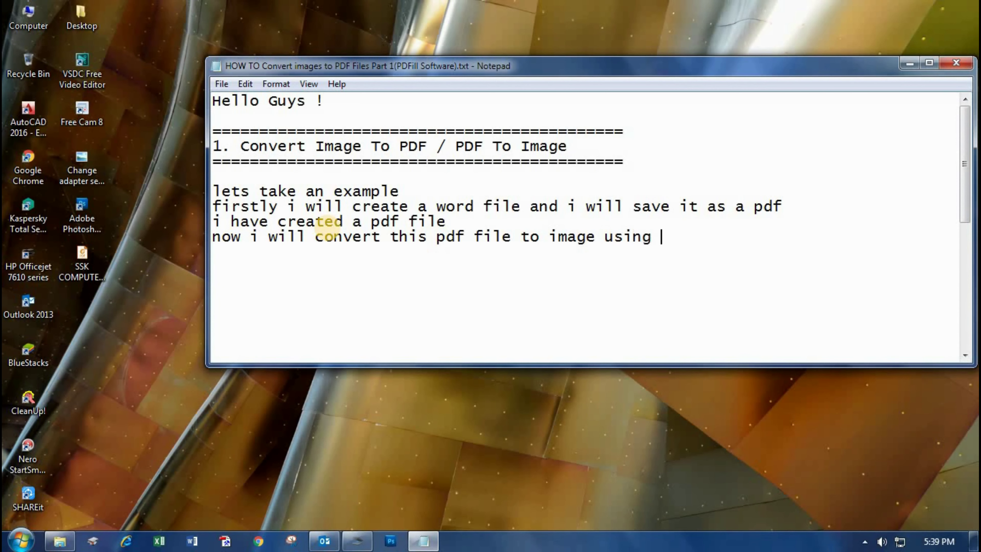
{"action": "type", "text": "using pdfill software"}
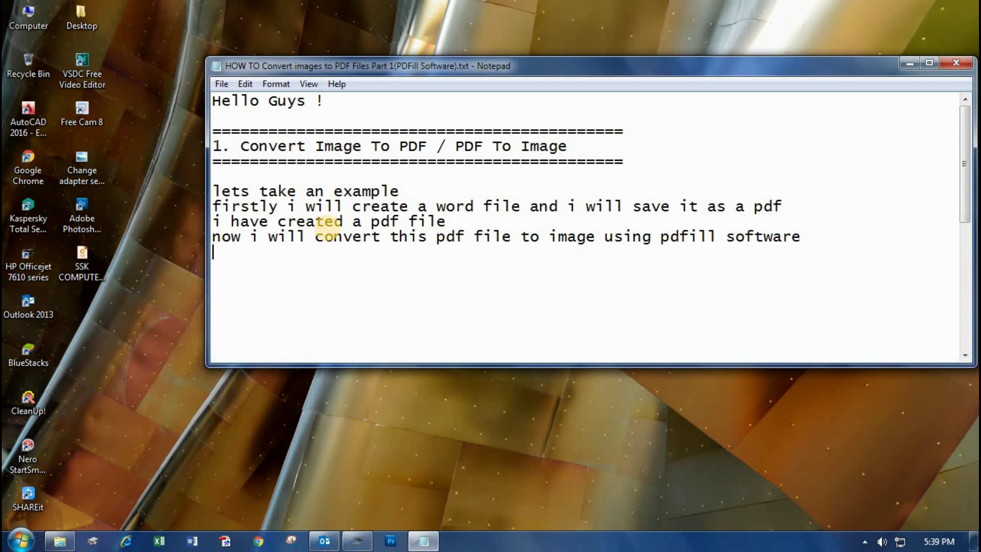
Remove the surplus blank lines between the new sentence and the software download note.
{"action": "key", "text": "Delete"}
{"action": "key", "text": "Delete"}
{"action": "key", "text": "Delete"}
{"action": "key", "text": "Delete"}
{"action": "key", "text": "Delete"}
{"action": "key", "text": "Delete"}
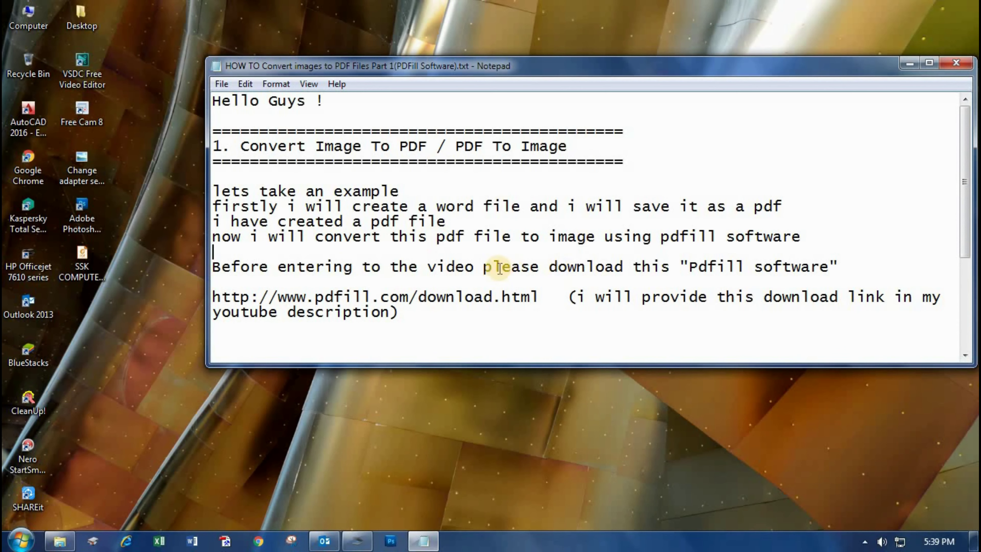
Review the notes on the Pdfill software download, its link and the already installed software by highlighting each passage.
{"action": "left_click_drag", "start_coordinate": [838, 266], "coordinate": [690, 267]}
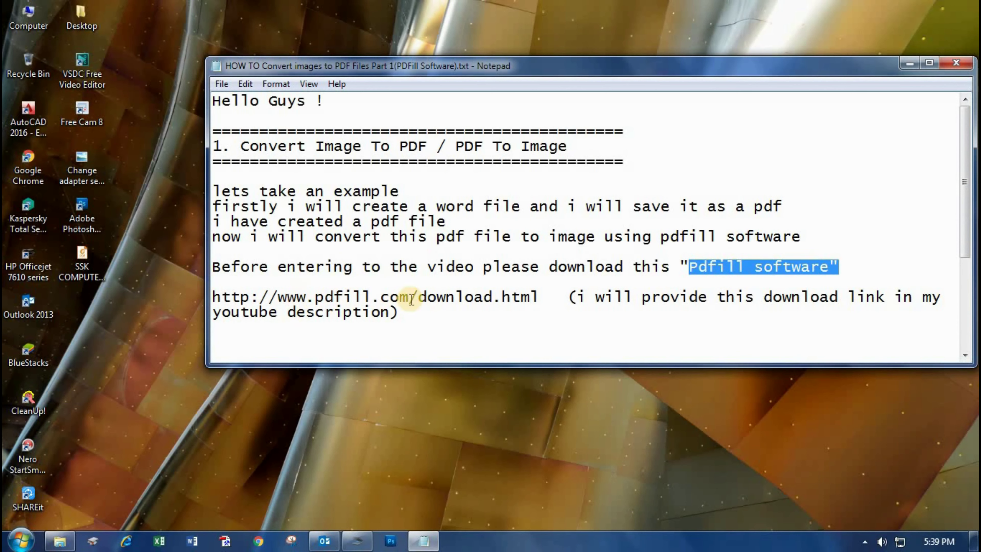
{"action": "left_click_drag", "start_coordinate": [567, 297], "coordinate": [451, 319]}
{"action": "left_click", "coordinate": [452, 320]}
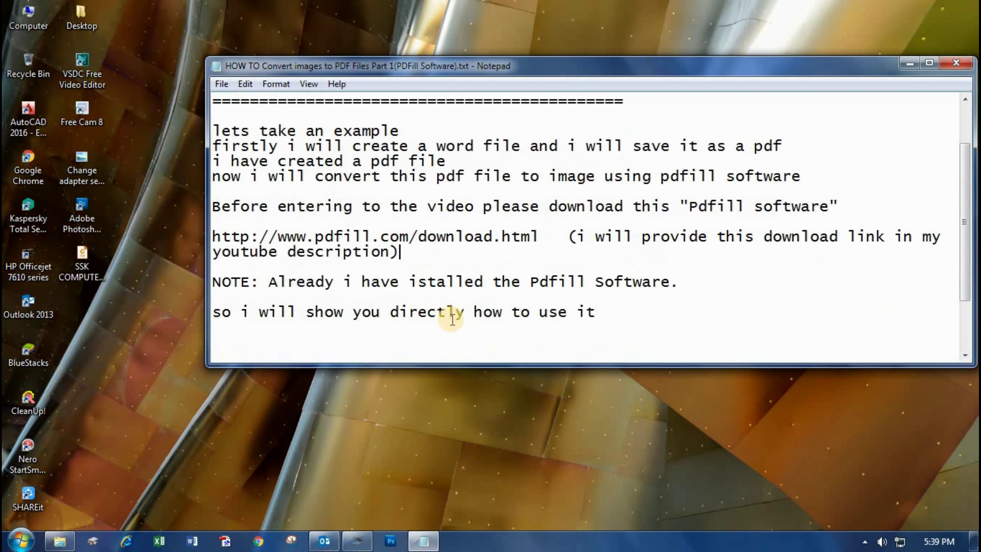
{"action": "left_click_drag", "start_coordinate": [270, 281], "coordinate": [695, 276]}
{"action": "left_click_drag", "start_coordinate": [214, 311], "coordinate": [618, 310]}
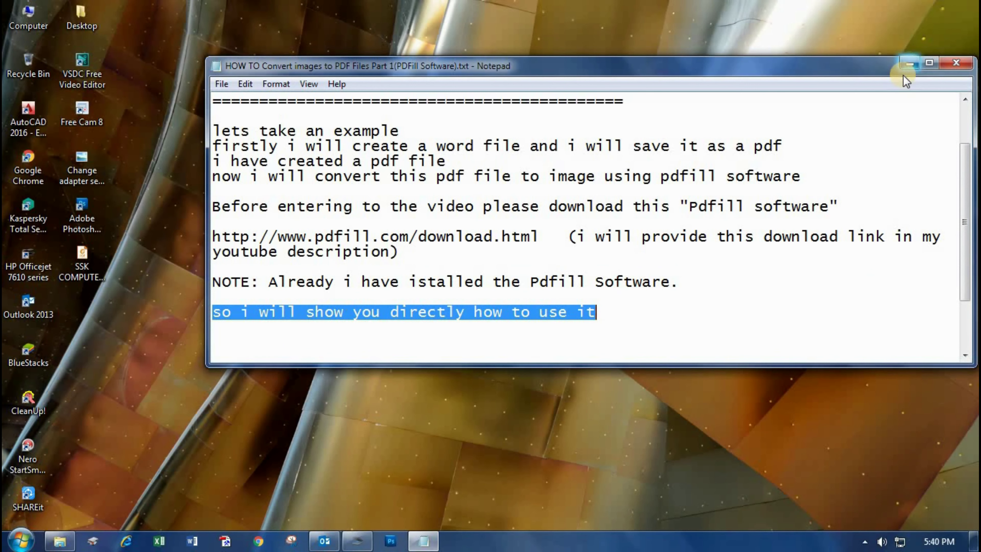
Add the lines "PDF TO IMAGE" and "NEXT IMAGE TO PDF" at the end of the notes.
{"action": "left_click", "coordinate": [340, 338]}
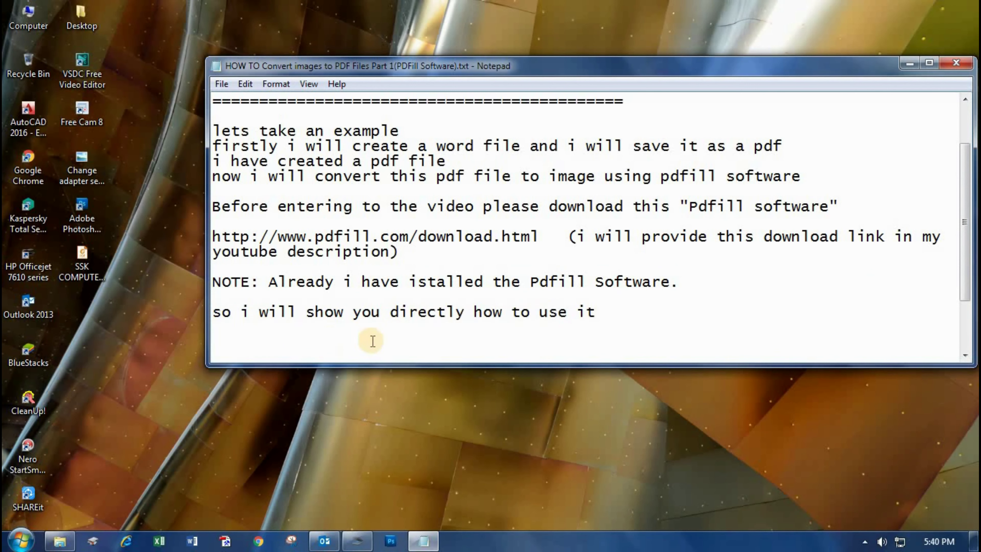
{"action": "key", "text": "Return"}
{"action": "type", "text": "PDF TO"}
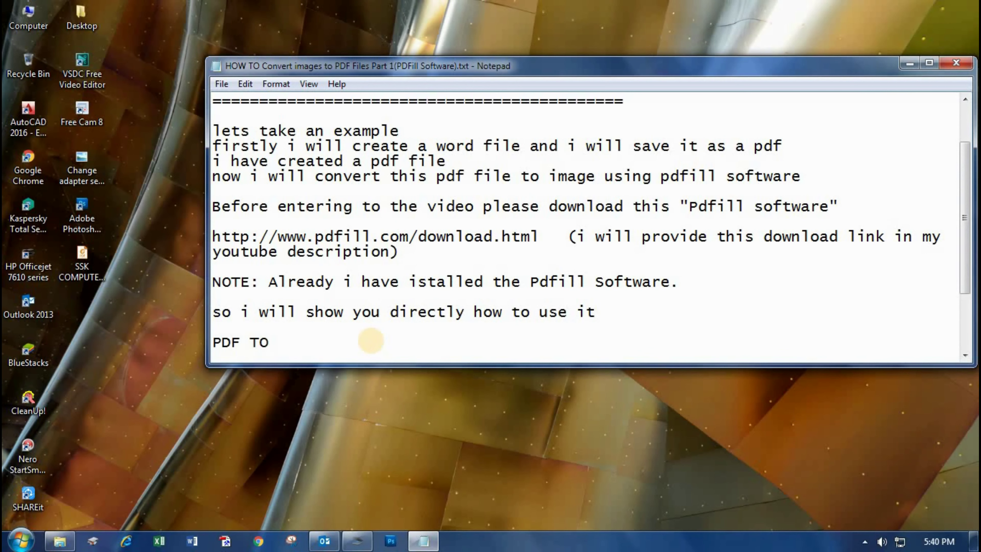
{"action": "type", "text": " IMAG"}
{"action": "type", "text": "E"}
{"action": "key", "text": "Return"}
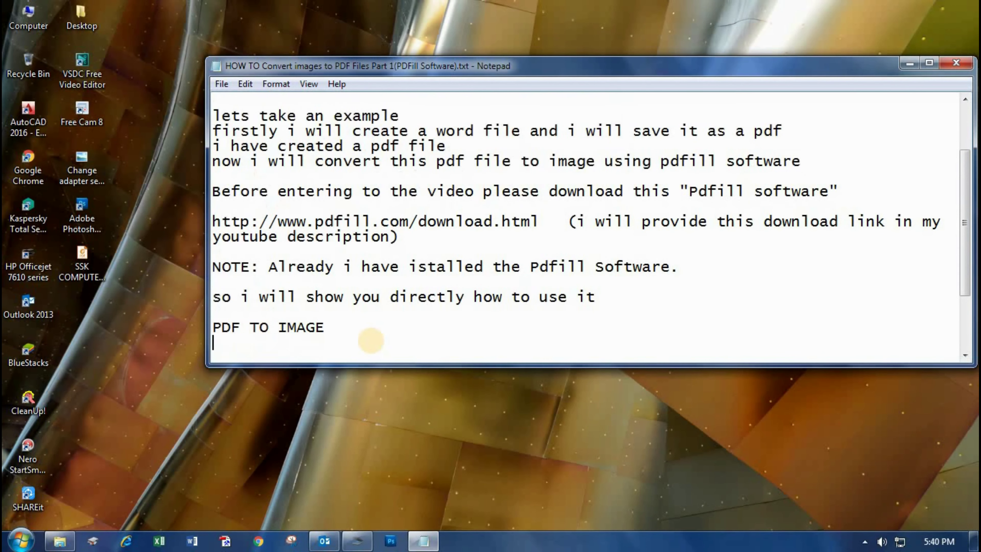
{"action": "type", "text": "NEXT IMAGE TO PDF"}
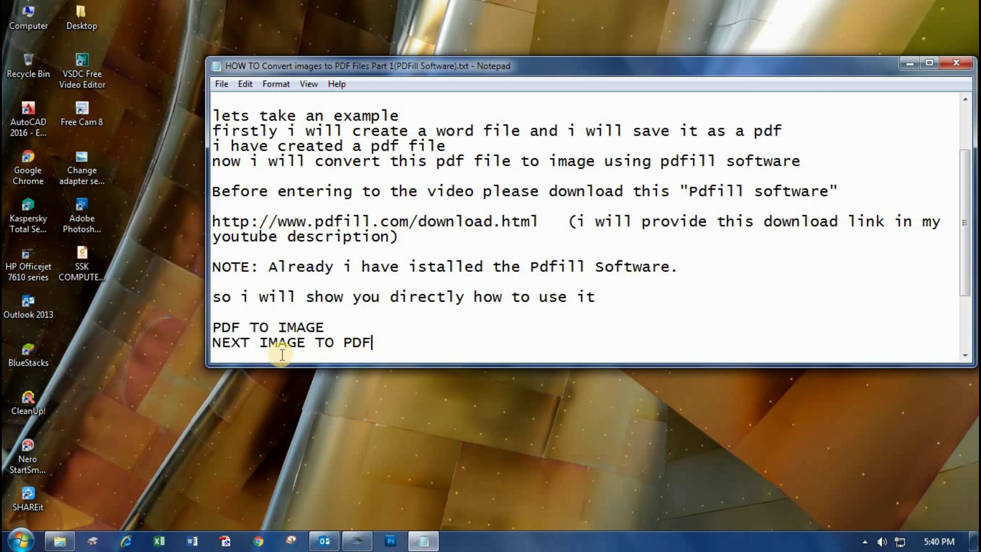
Switch to PDFill PDF Tools and load SSK COMPUTERS.pdf from the Desktop for conversion from PDF to images.
{"action": "left_click_drag", "start_coordinate": [346, 327], "coordinate": [213, 327]}
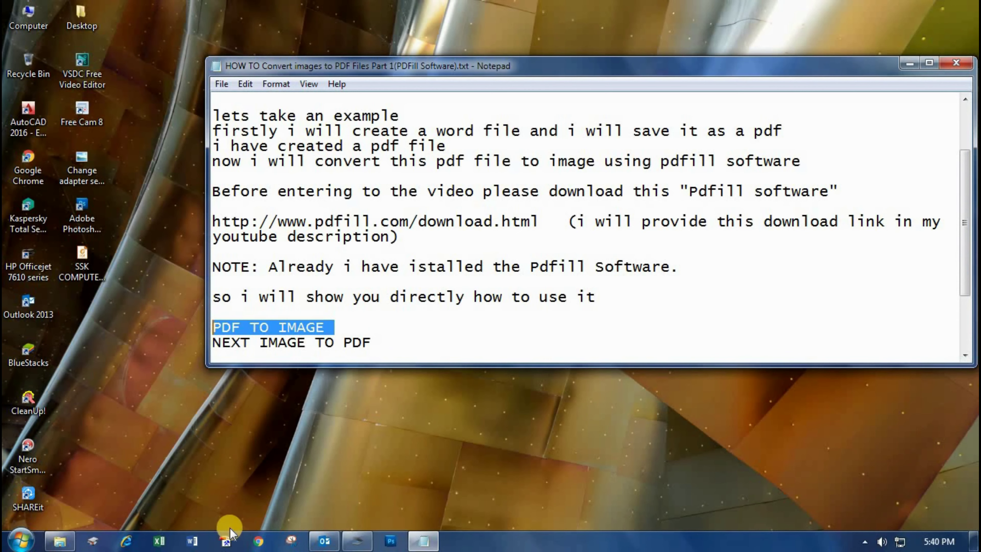
{"action": "left_click", "coordinate": [225, 541]}
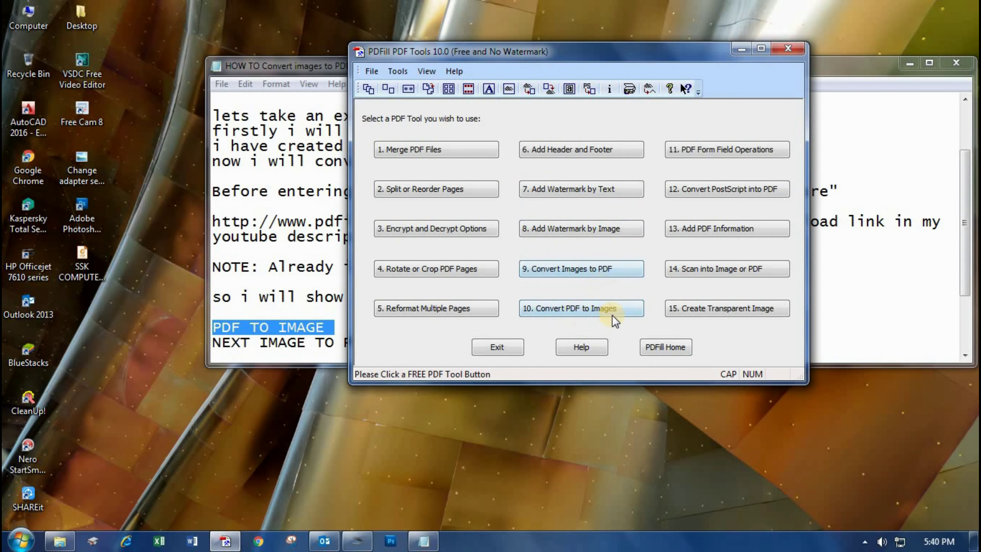
{"action": "left_click", "coordinate": [576, 309]}
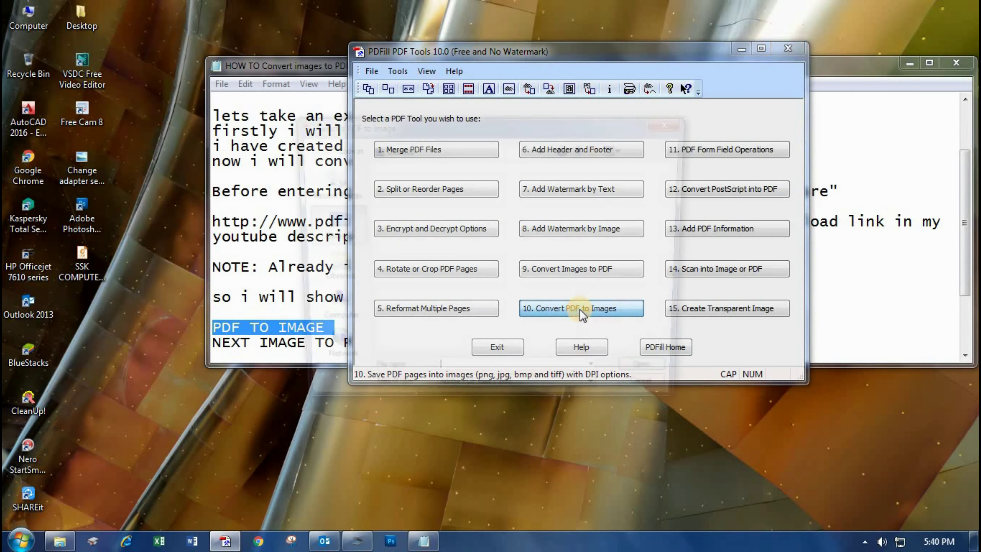
{"action": "left_click", "coordinate": [328, 281]}
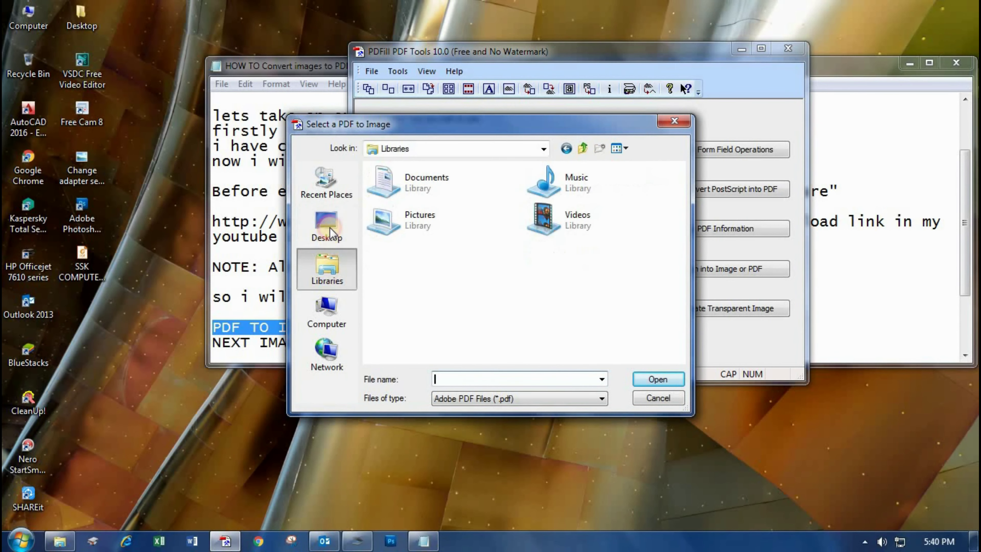
{"action": "key", "text": "BackSpace"}
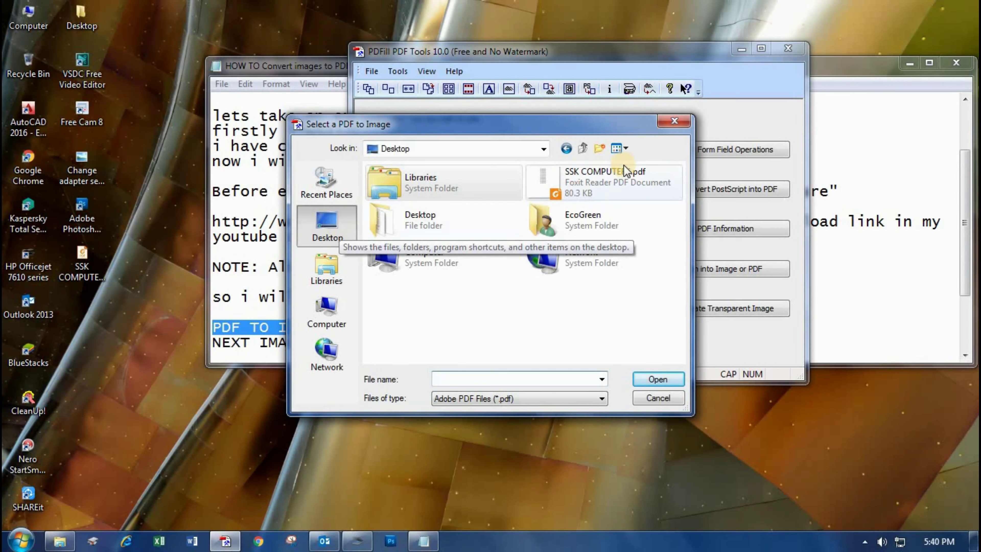
{"action": "left_click", "coordinate": [596, 197]}
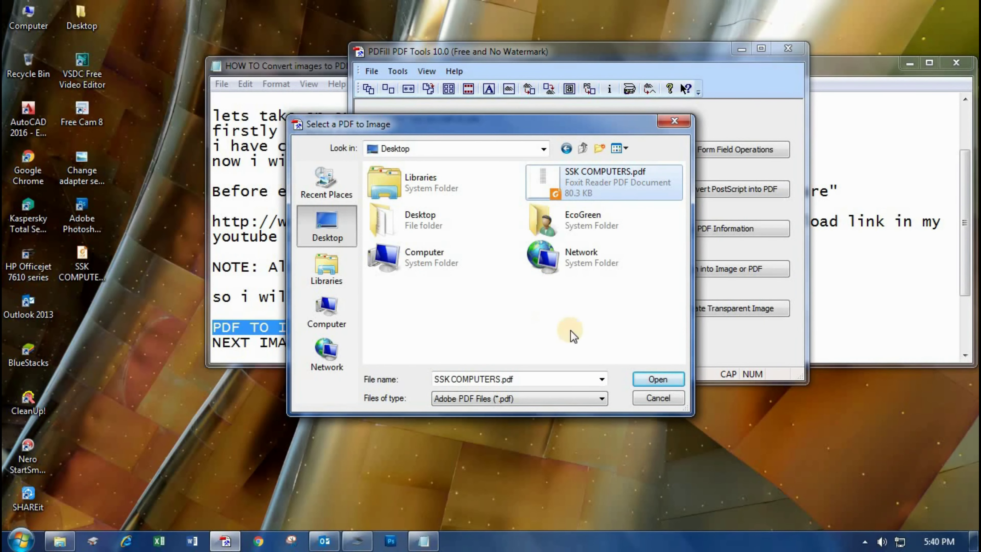
{"action": "left_click", "coordinate": [657, 379]}
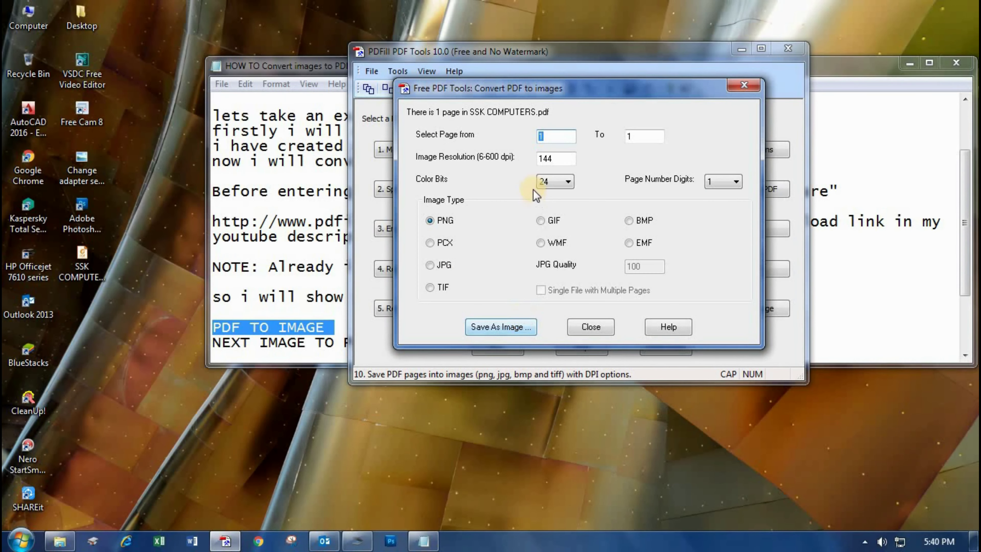
Convert the PDF page to JPG, save it as SSK COMPUTERS.jpg on the Desktop, and close the conversion dialog.
{"action": "left_click_drag", "start_coordinate": [531, 88], "coordinate": [385, 85]}
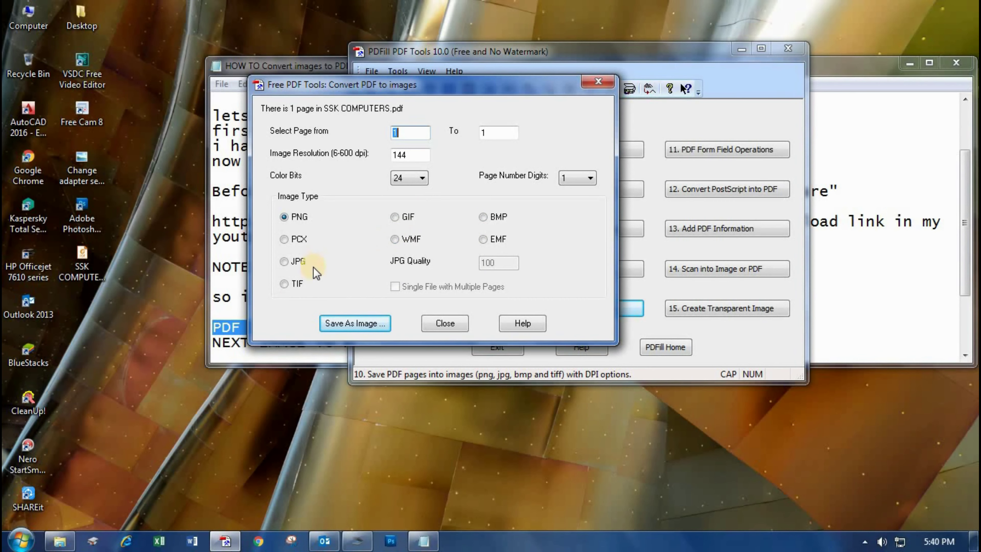
{"action": "left_click", "coordinate": [286, 264]}
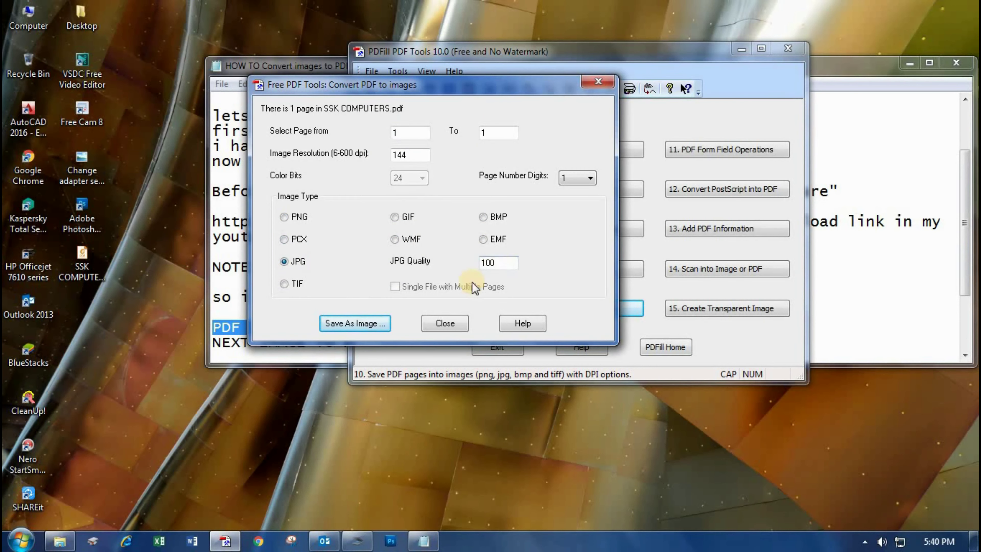
{"action": "left_click", "coordinate": [371, 324]}
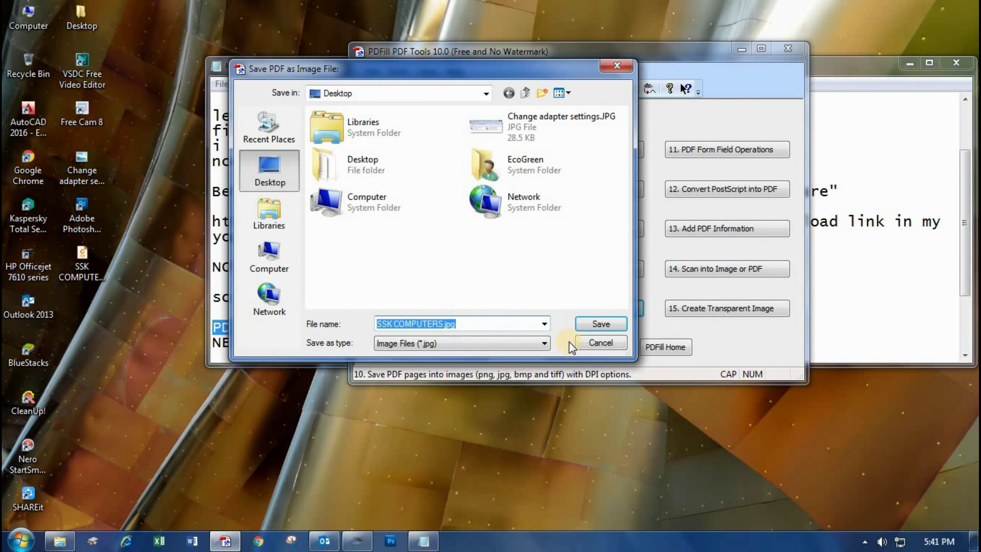
{"action": "left_click", "coordinate": [579, 343]}
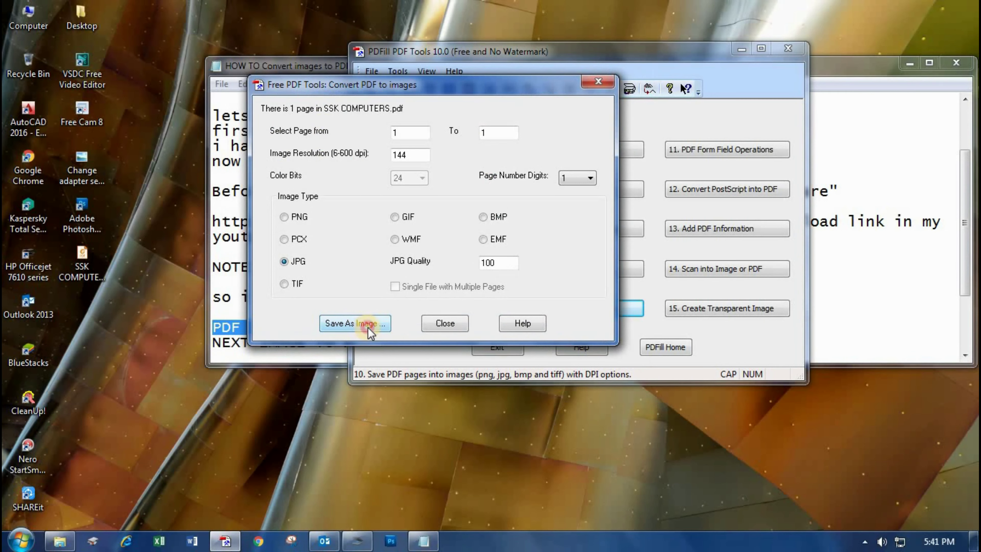
{"action": "left_click", "coordinate": [367, 327]}
{"action": "left_click", "coordinate": [281, 183]}
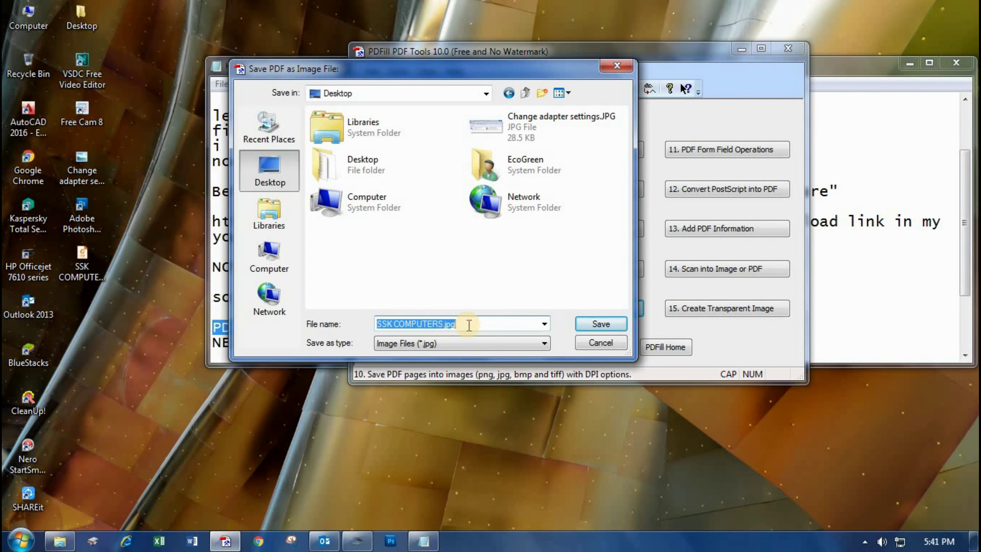
{"action": "left_click", "coordinate": [601, 325]}
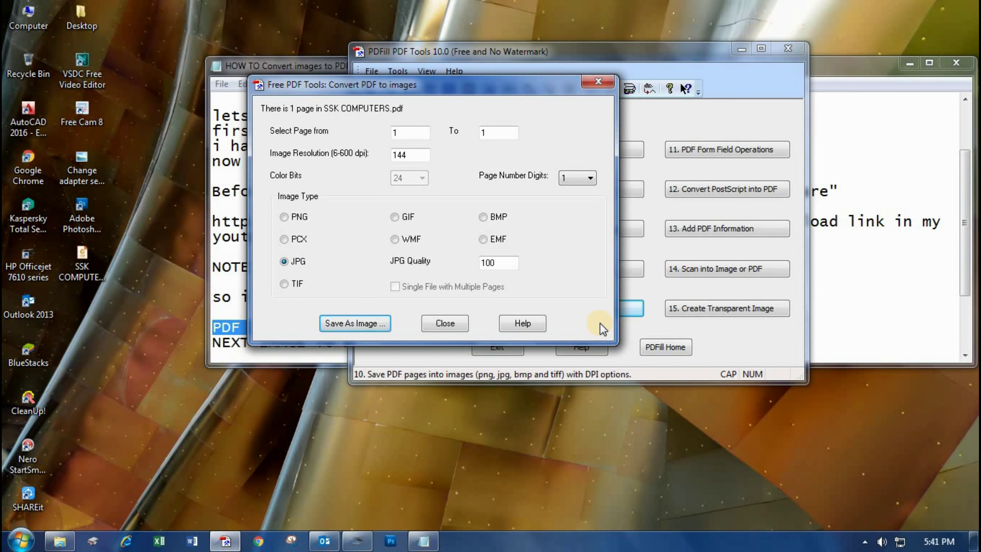
{"action": "left_click", "coordinate": [442, 323]}
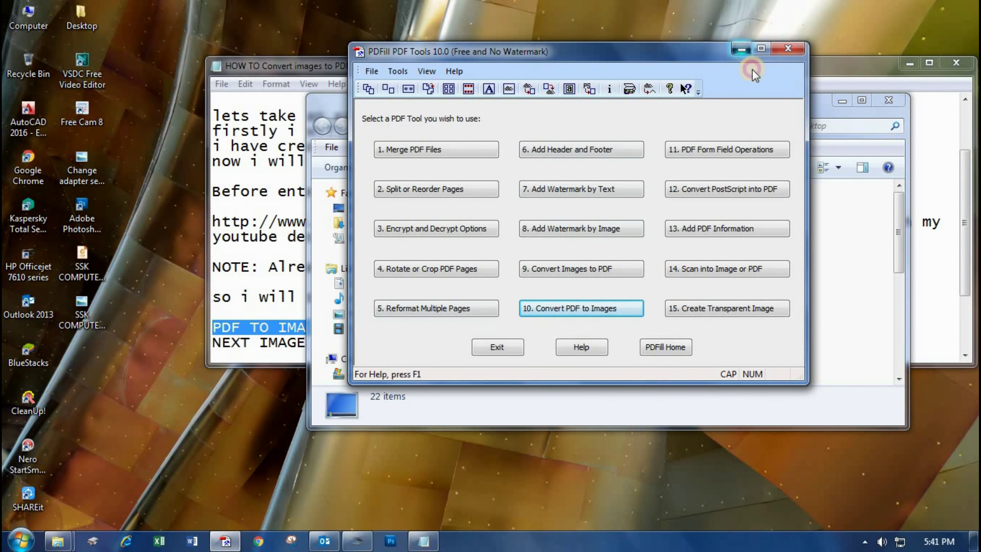
Clear the PDFill, Desktop folder and Notepad windows off the desktop and refresh it.
{"action": "left_click", "coordinate": [788, 48]}
{"action": "left_click", "coordinate": [895, 101]}
{"action": "left_click", "coordinate": [910, 63]}
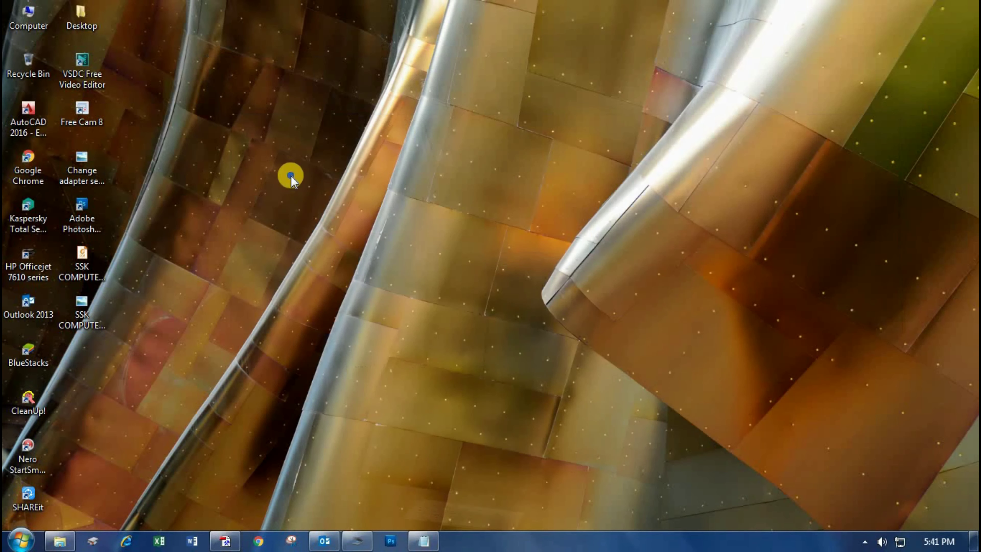
{"action": "right_click", "coordinate": [291, 176]}
{"action": "left_click", "coordinate": [328, 216]}
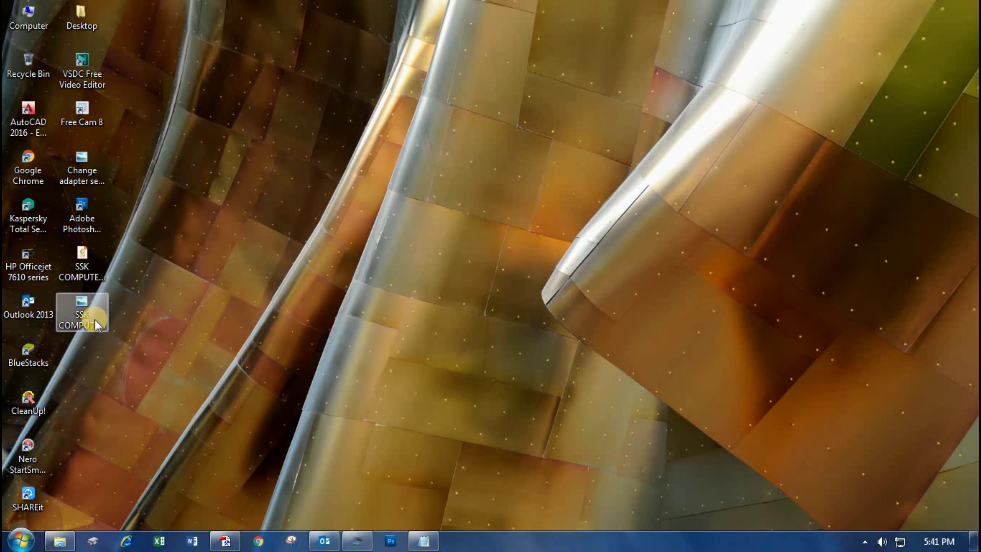
View the converted SSK COMPUTERS.jpg in the photo viewer and close it.
{"action": "key", "text": "Return"}
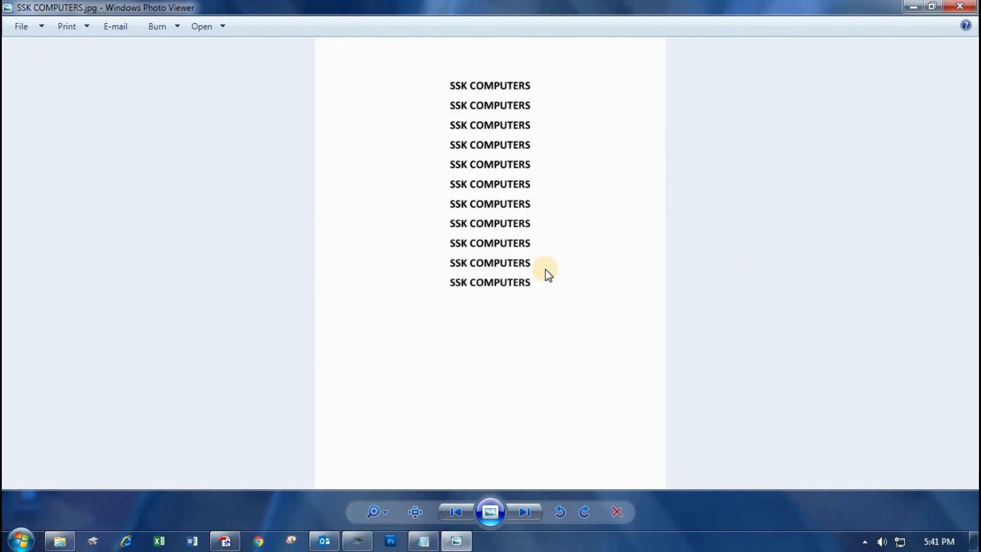
{"action": "left_click", "coordinate": [960, 6]}
{"action": "right_click", "coordinate": [240, 213]}
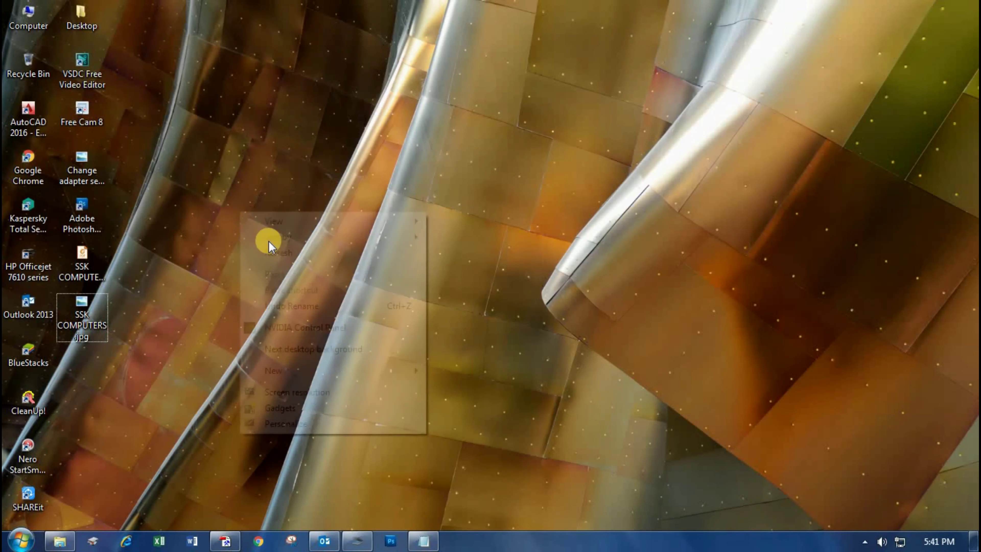
Check the file type in the properties of SSK COMPUTERS.jpg and close them.
{"action": "left_click", "coordinate": [79, 327]}
{"action": "right_click", "coordinate": [78, 325]}
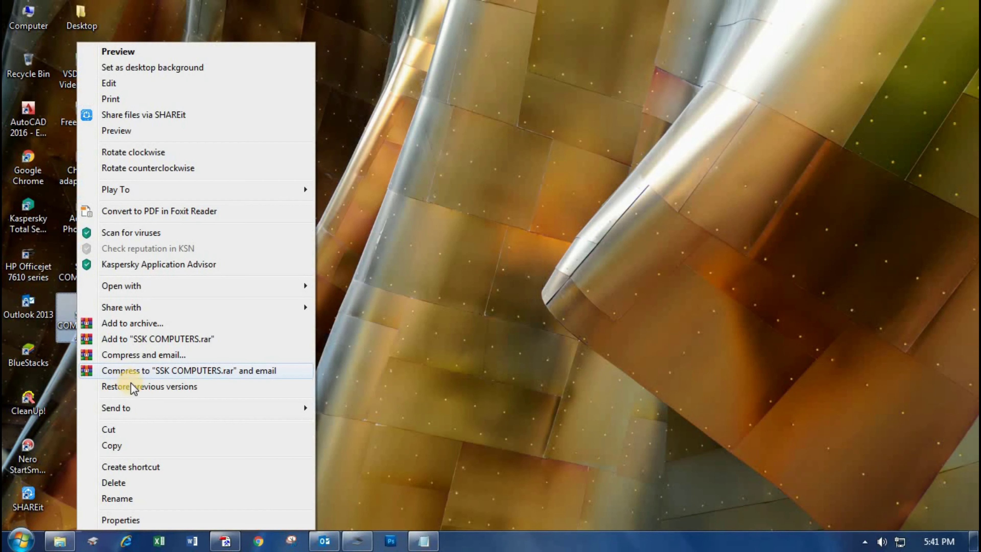
{"action": "left_click", "coordinate": [162, 519]}
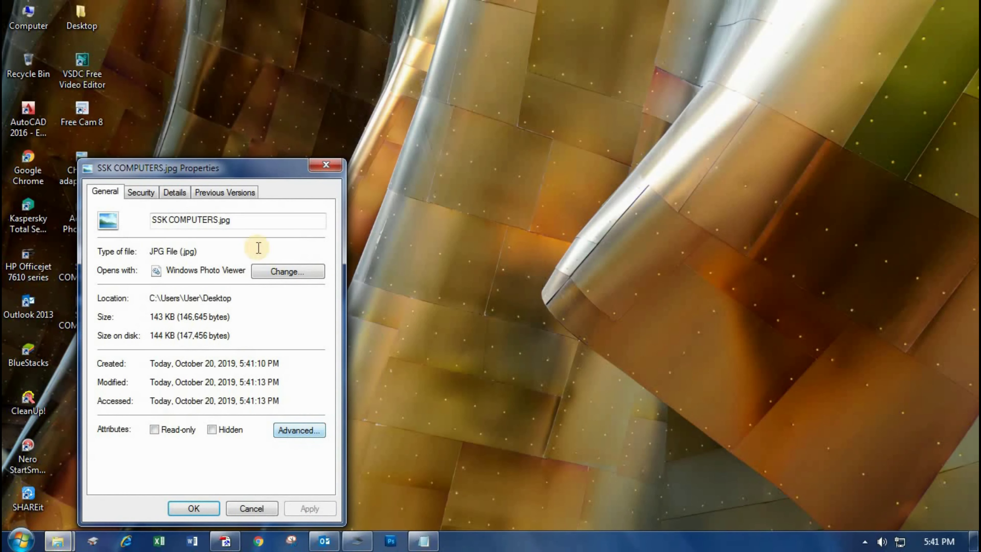
{"action": "left_click_drag", "start_coordinate": [237, 220], "coordinate": [202, 252]}
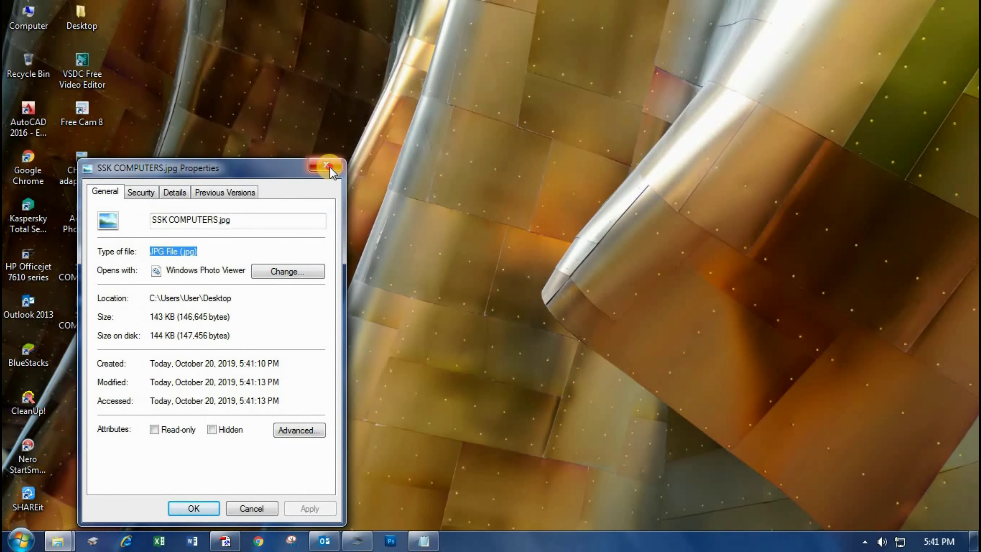
{"action": "left_click", "coordinate": [326, 165]}
Check the file type in the properties of SSK COMPUTERS.pdf on the desktop and close them.
{"action": "right_click", "coordinate": [88, 258]}
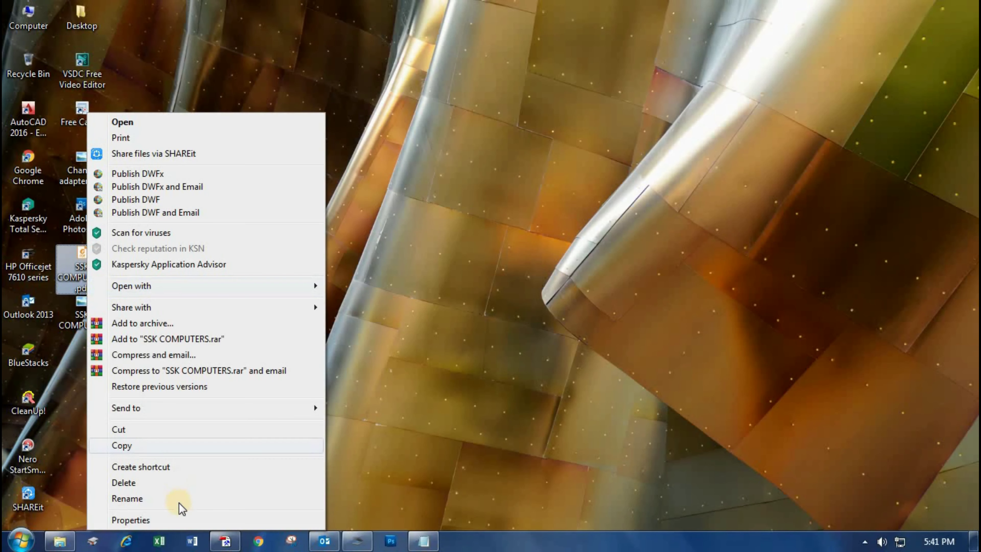
{"action": "left_click", "coordinate": [179, 518]}
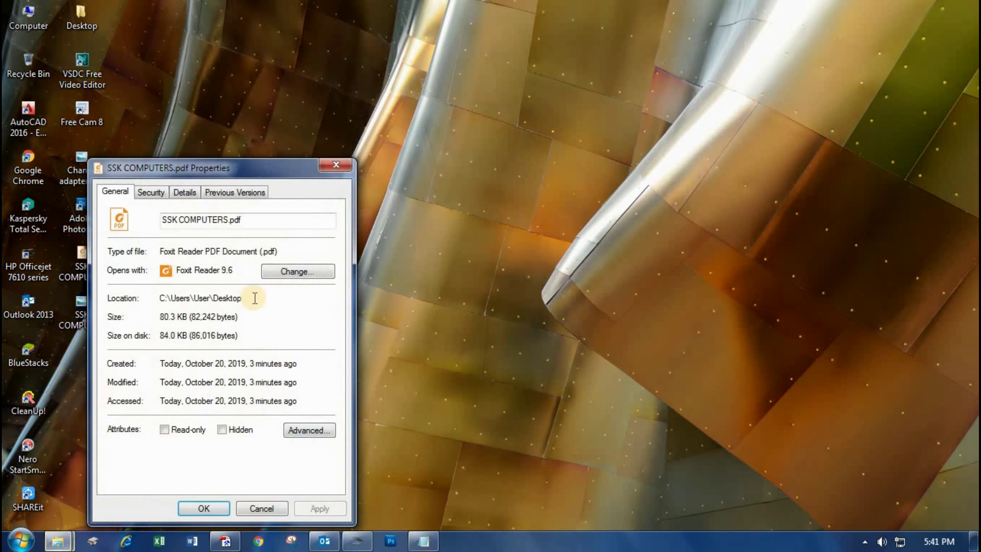
{"action": "left_click", "coordinate": [273, 251]}
{"action": "left_click_drag", "start_coordinate": [273, 252], "coordinate": [205, 252]}
{"action": "left_click", "coordinate": [336, 164]}
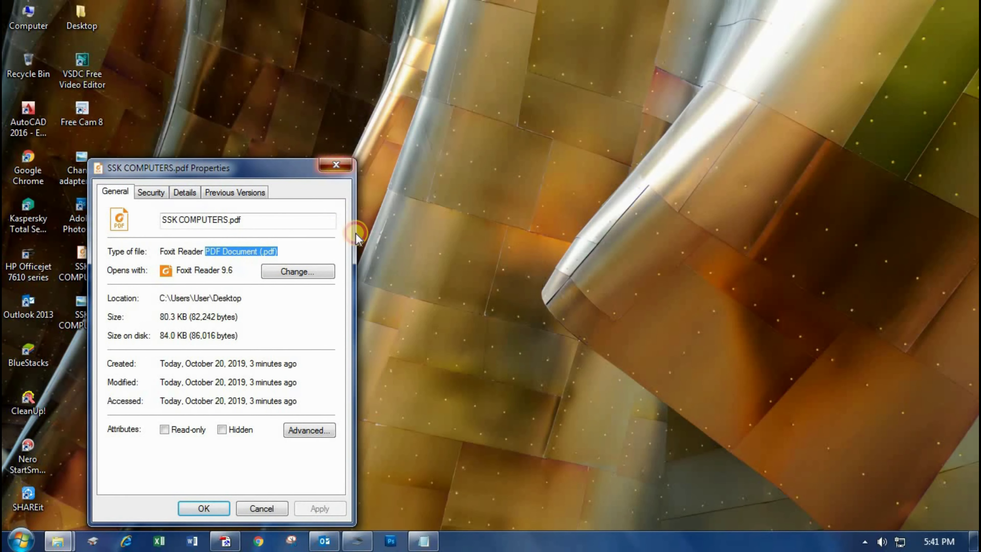
Switch to the Notepad notes, highlight the words "IMAGE TO PDF", and minimize the notes.
{"action": "key", "text": "alt+Tab"}
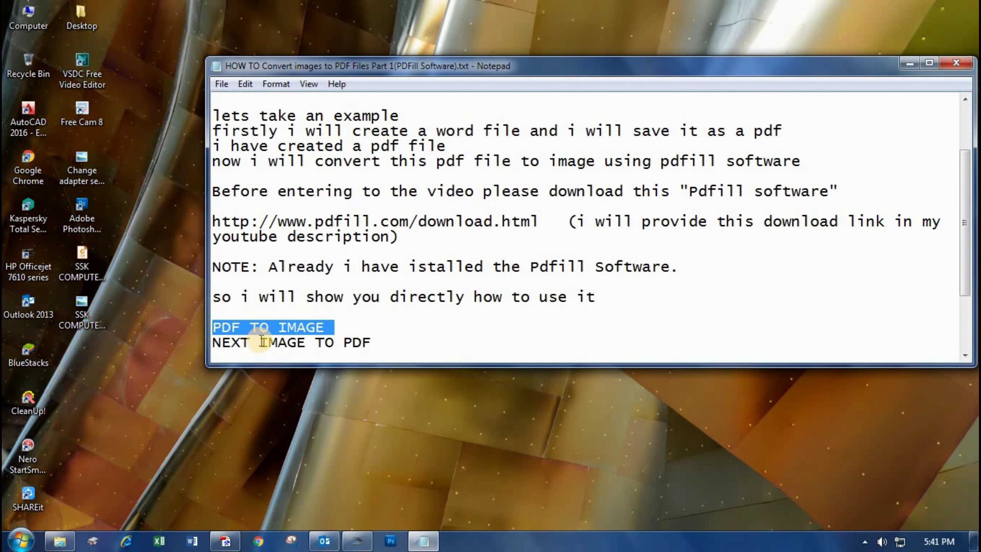
{"action": "left_click_drag", "start_coordinate": [260, 342], "coordinate": [392, 343]}
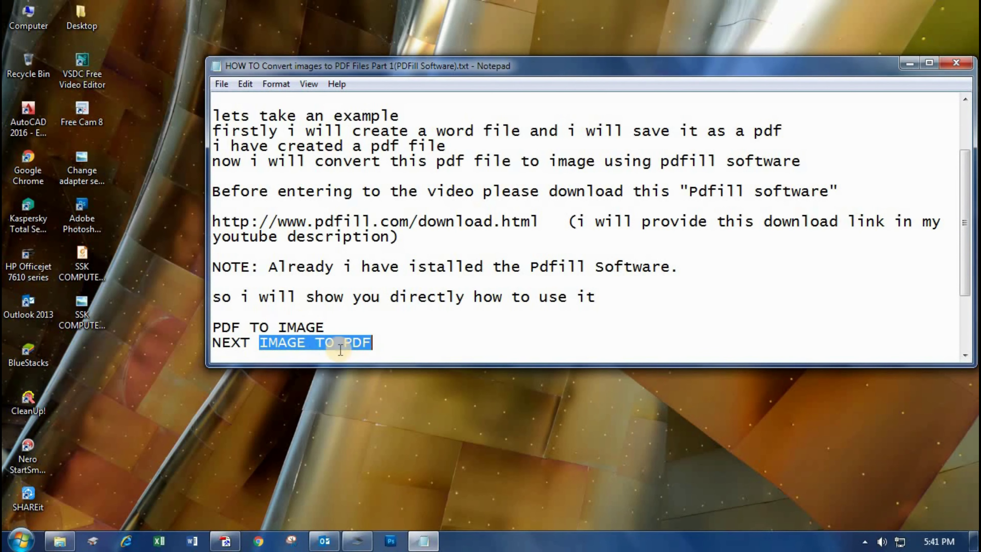
{"action": "left_click", "coordinate": [910, 63]}
Switch to PDFill PDF Tools and add SSK COMPUTERS.jpg from the Desktop to a Convert Images to PDF job.
{"action": "left_click", "coordinate": [238, 543]}
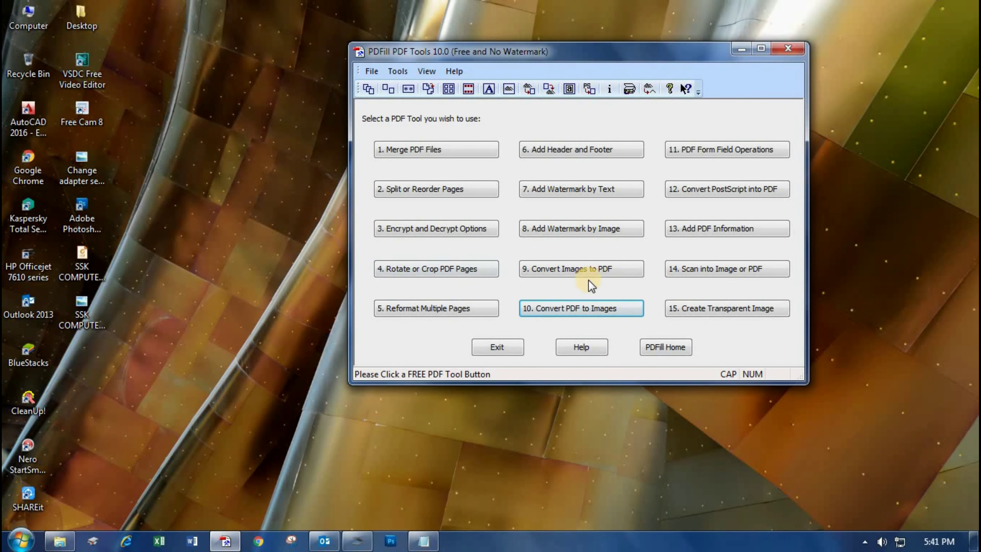
{"action": "left_click", "coordinate": [587, 269]}
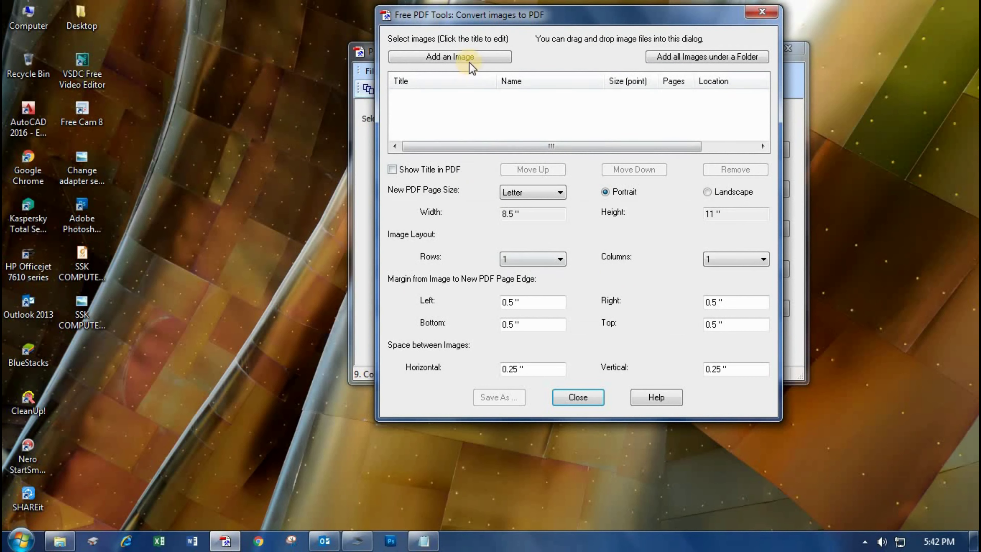
{"action": "left_click", "coordinate": [469, 58]}
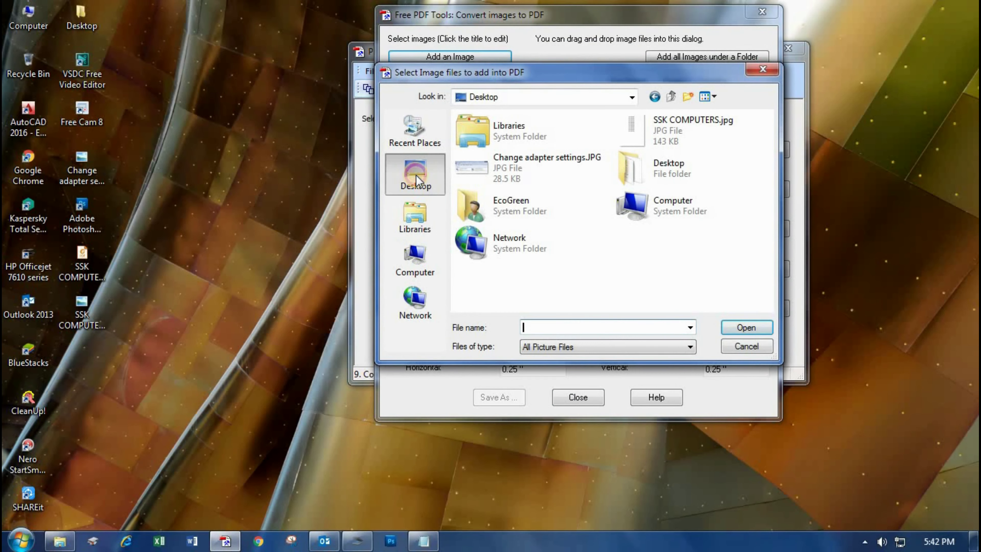
{"action": "left_click", "coordinate": [685, 129]}
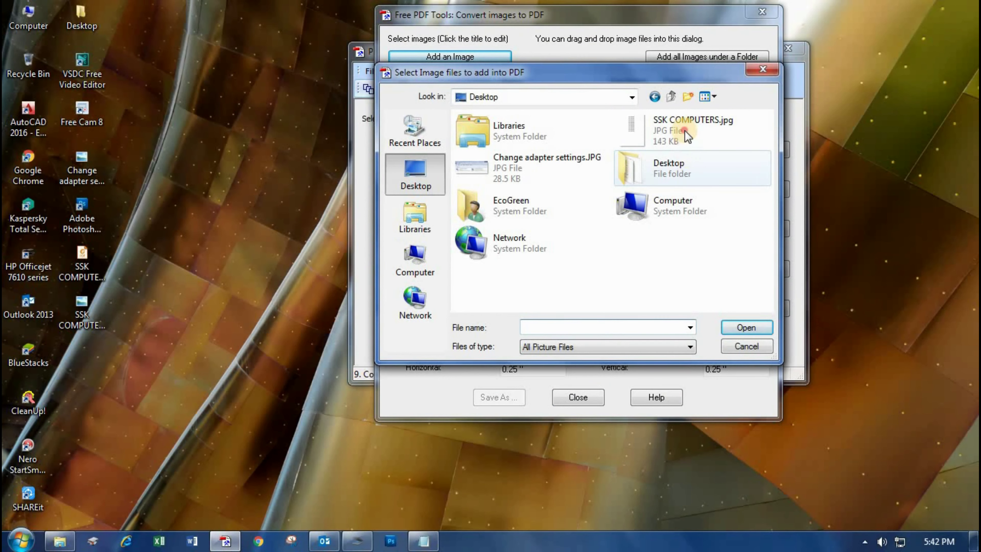
{"action": "left_click", "coordinate": [728, 328]}
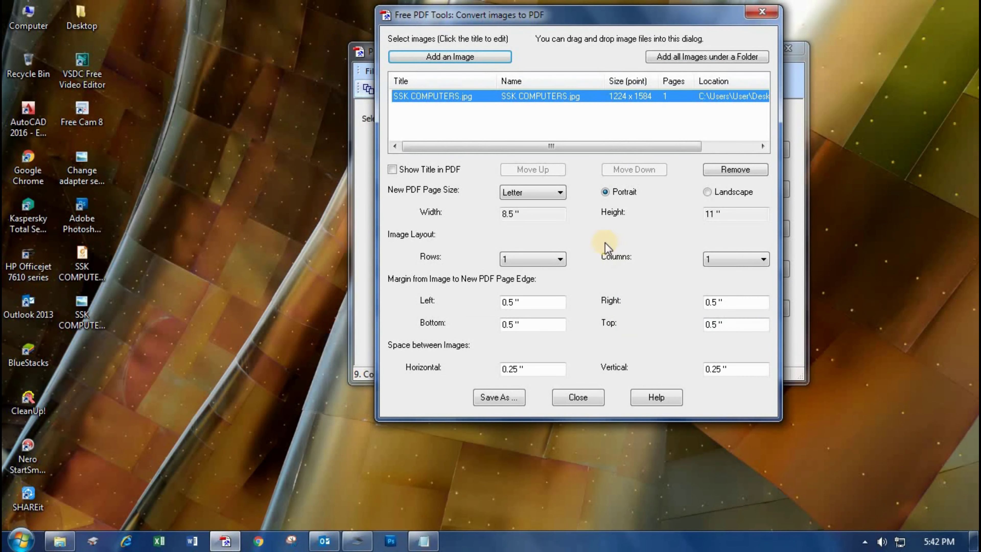
Set the new PDF page size to A4 and save the PDF on the Desktop as SSK COMPUTERS IMAGE.
{"action": "left_click", "coordinate": [544, 194]}
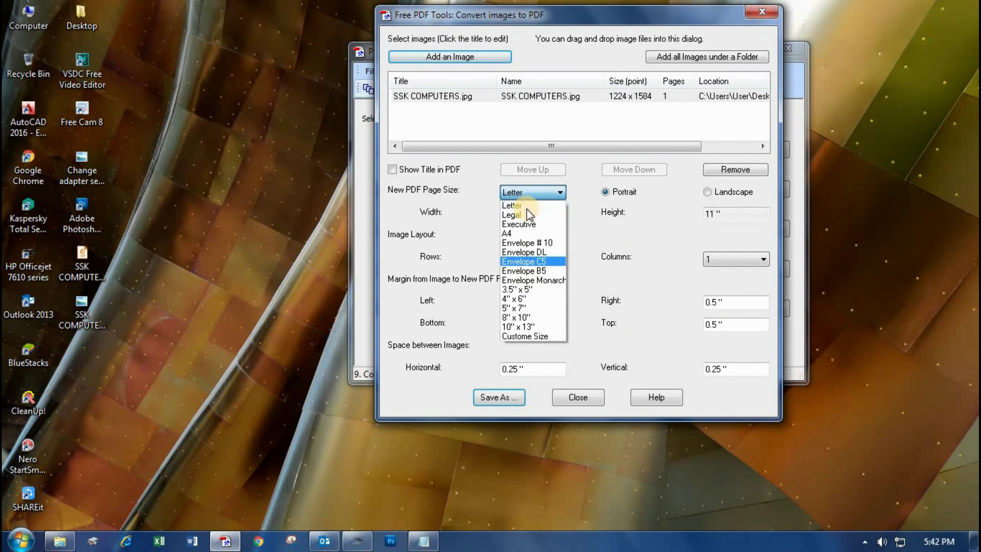
{"action": "left_click", "coordinate": [536, 234]}
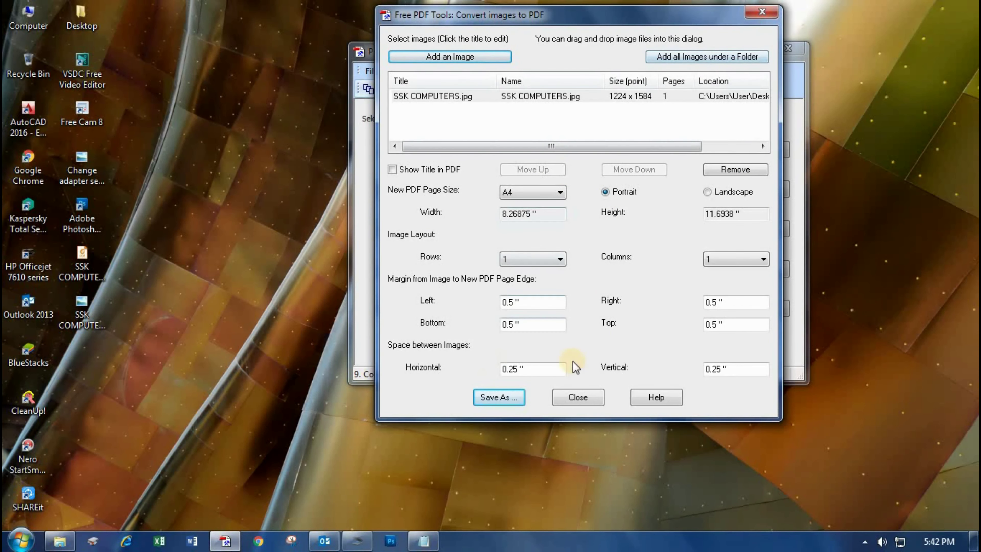
{"action": "left_click", "coordinate": [478, 398]}
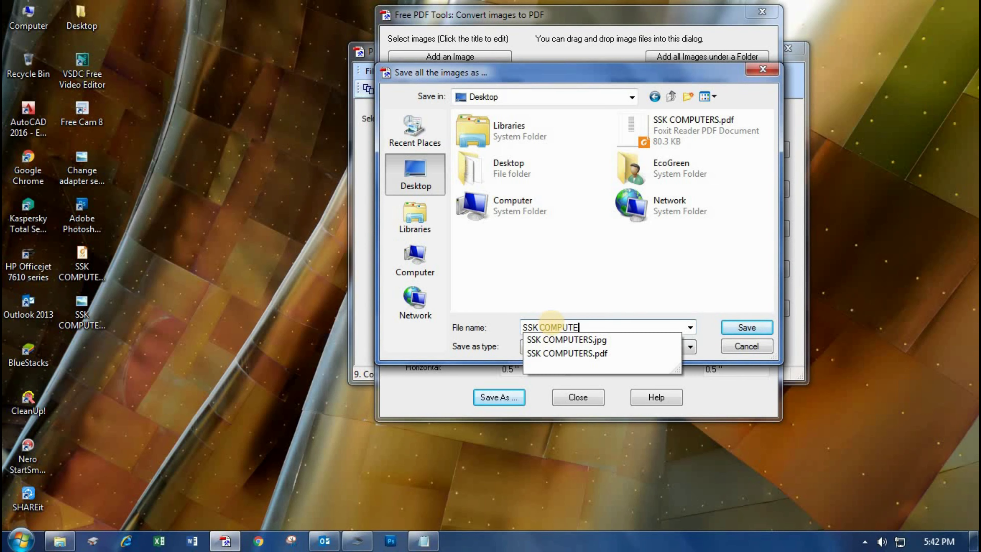
{"action": "key", "text": "Escape"}
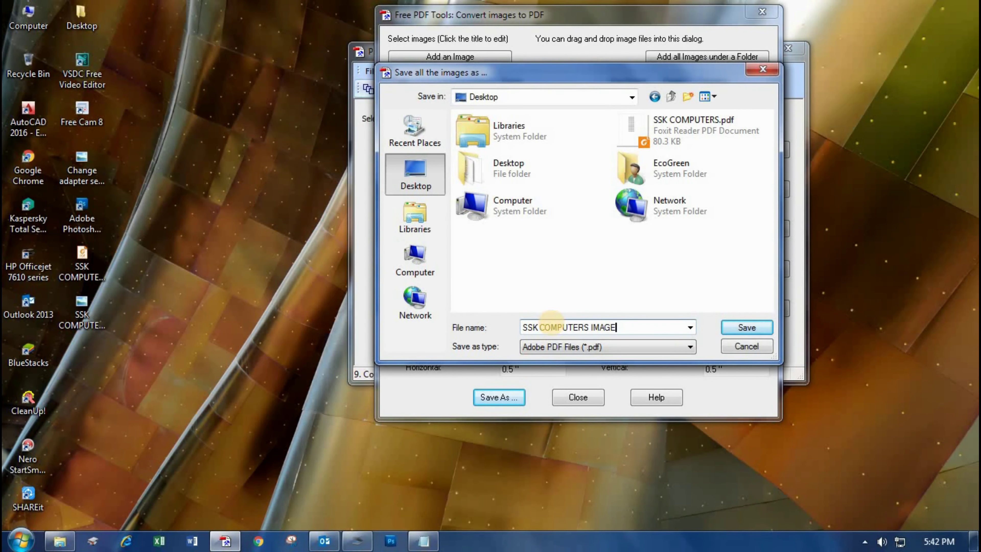
{"action": "left_click", "coordinate": [743, 326]}
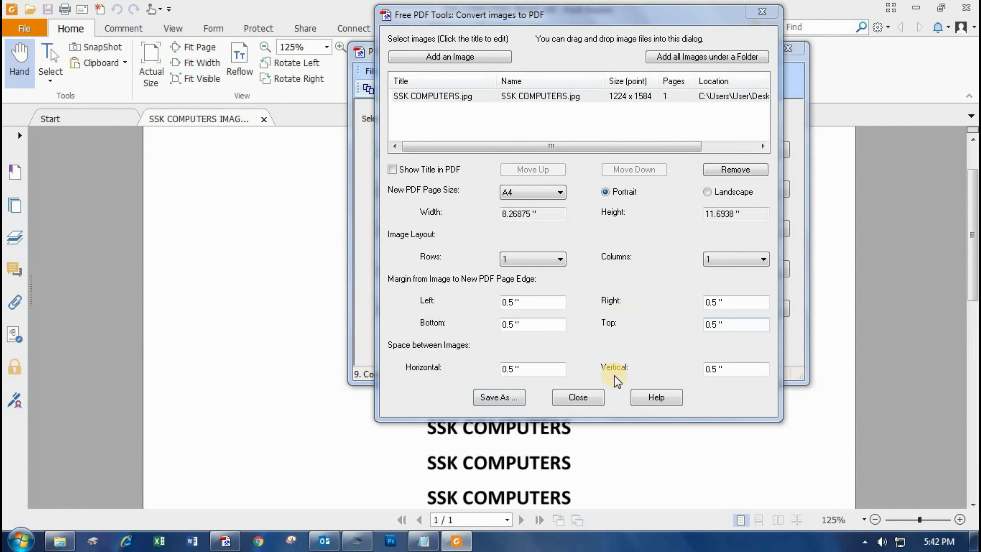
Exit the conversion dialog and PDFill, and view the whole text of the new PDF at 75% before closing Foxit Reader.
{"action": "left_click", "coordinate": [578, 397]}
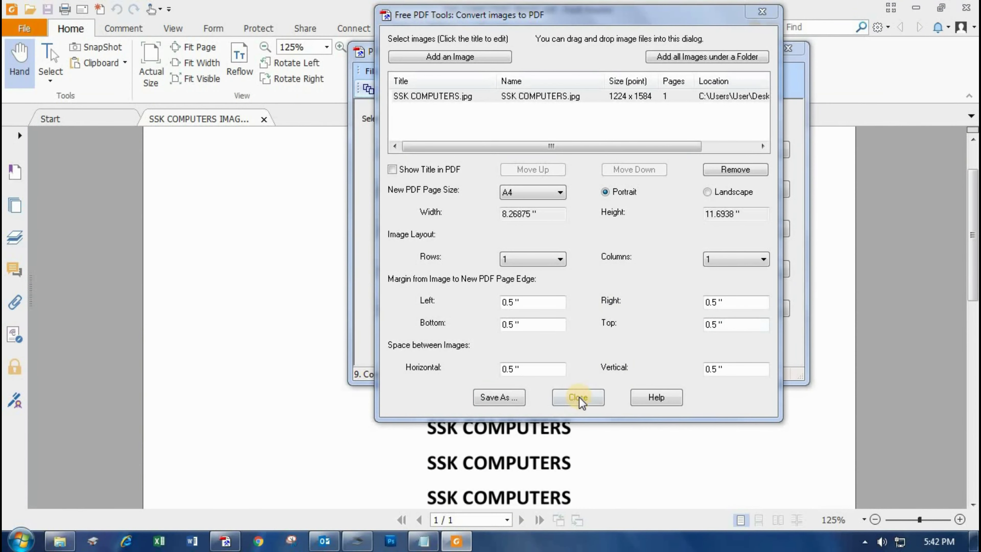
{"action": "left_click", "coordinate": [504, 345]}
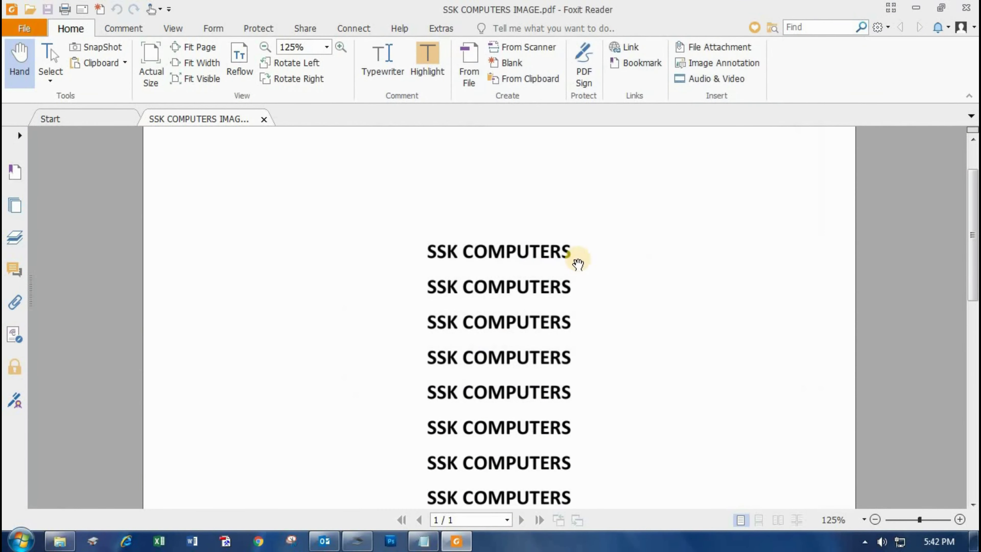
{"action": "scroll", "coordinate": [578, 264], "scroll_direction": "down", "scroll_amount": 2, "text": "ctrl"}
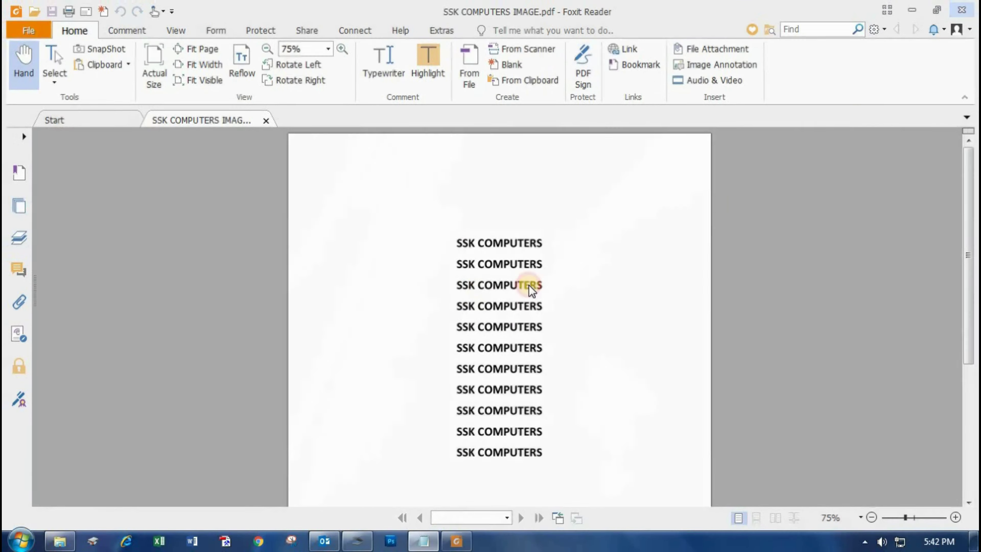
{"action": "key", "text": "alt+F4"}
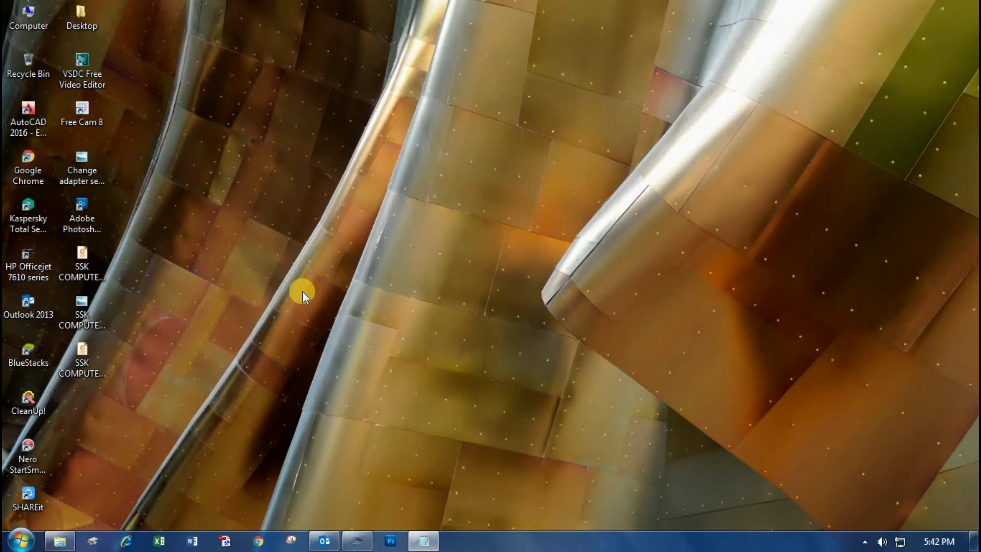
Check the name and file type in the properties of SSK COMPUTERS IMAGE.pdf, and open the file in Foxit Reader.
{"action": "left_click", "coordinate": [85, 369]}
{"action": "right_click", "coordinate": [76, 355]}
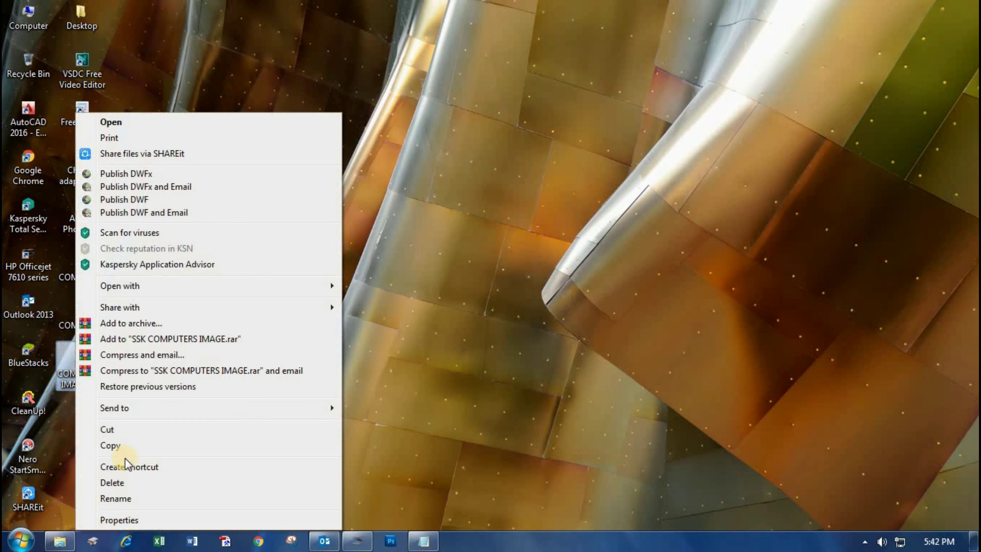
{"action": "left_click", "coordinate": [143, 521]}
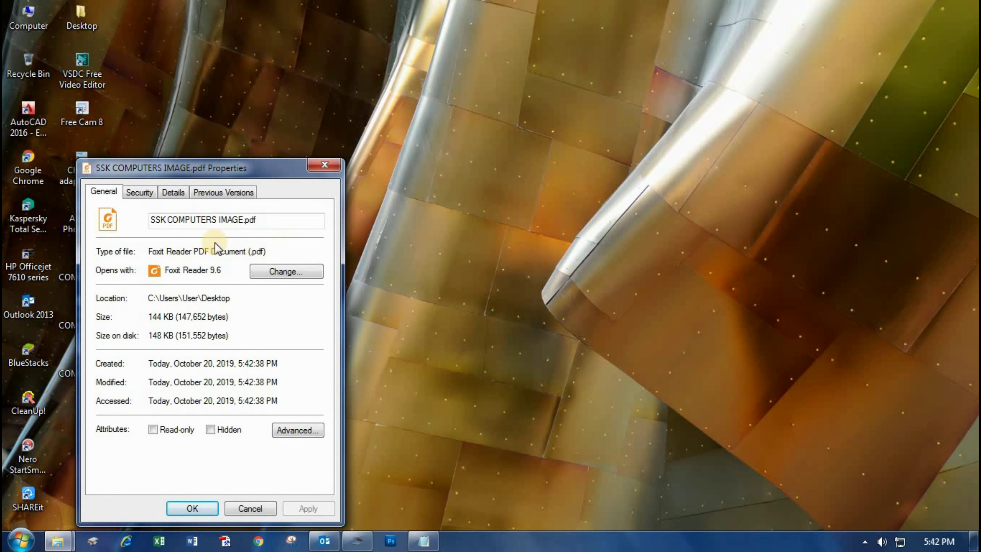
{"action": "left_click_drag", "start_coordinate": [271, 220], "coordinate": [149, 220]}
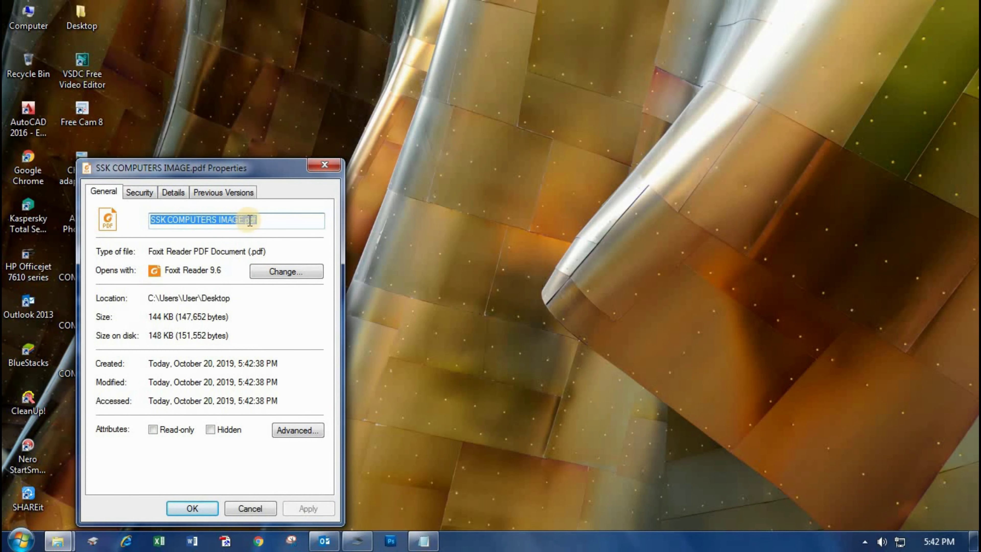
{"action": "left_click_drag", "start_coordinate": [248, 171], "coordinate": [398, 116]}
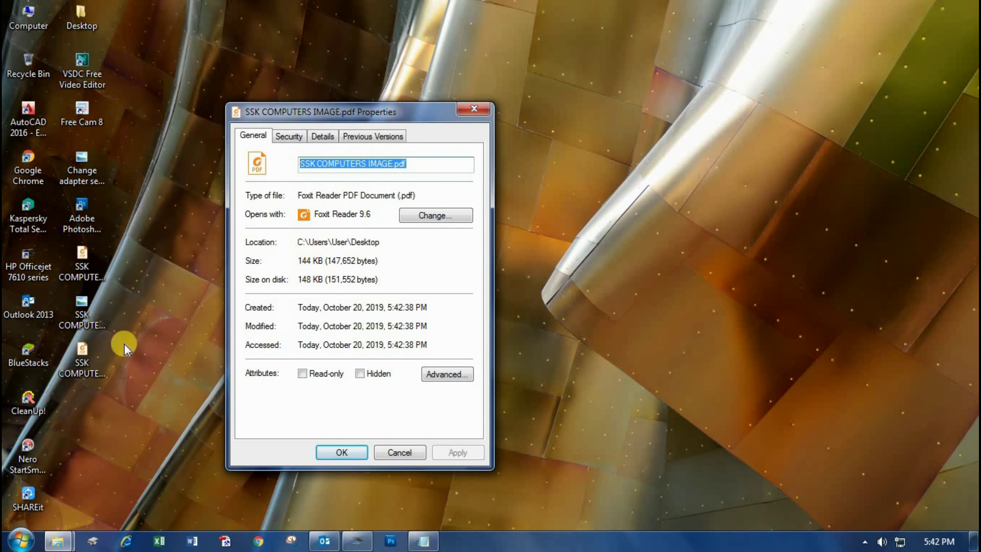
{"action": "double_click", "coordinate": [82, 352]}
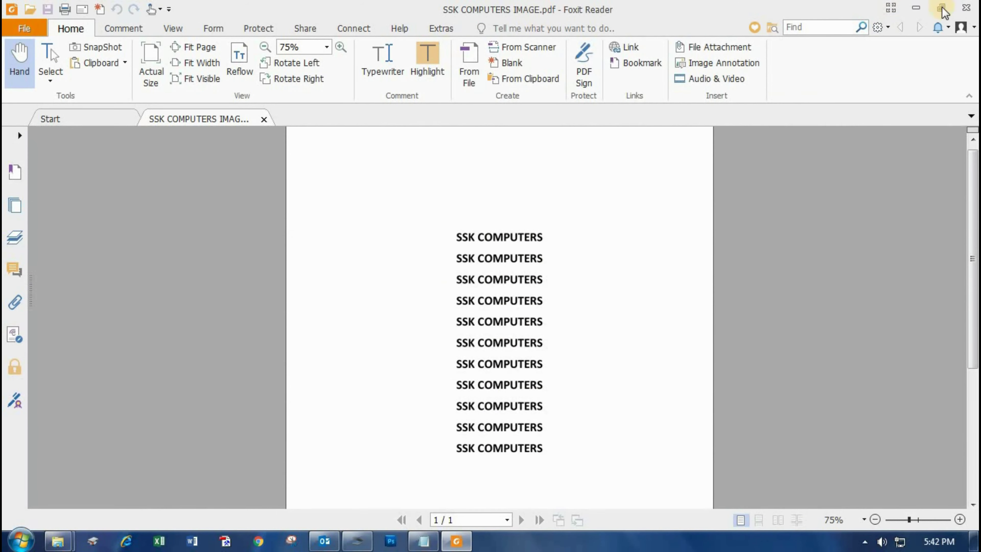
In the Notepad notes, add the line "I HAVE CONVERTED BOTH WAYS SUCCESSFULLY" below "NEXT IMAGE TO PDF".
{"action": "left_click", "coordinate": [425, 540]}
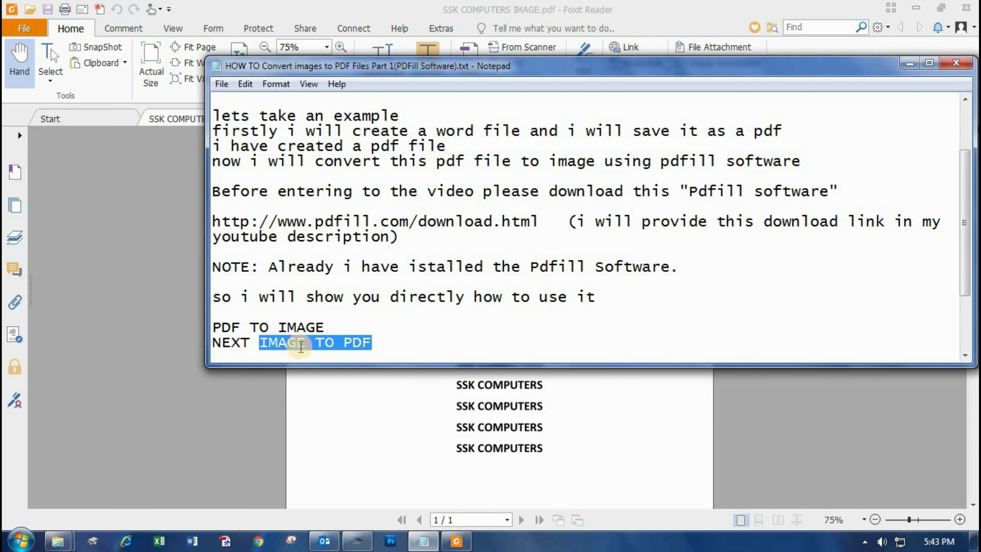
{"action": "left_click", "coordinate": [262, 343]}
{"action": "left_click_drag", "start_coordinate": [213, 342], "coordinate": [391, 341]}
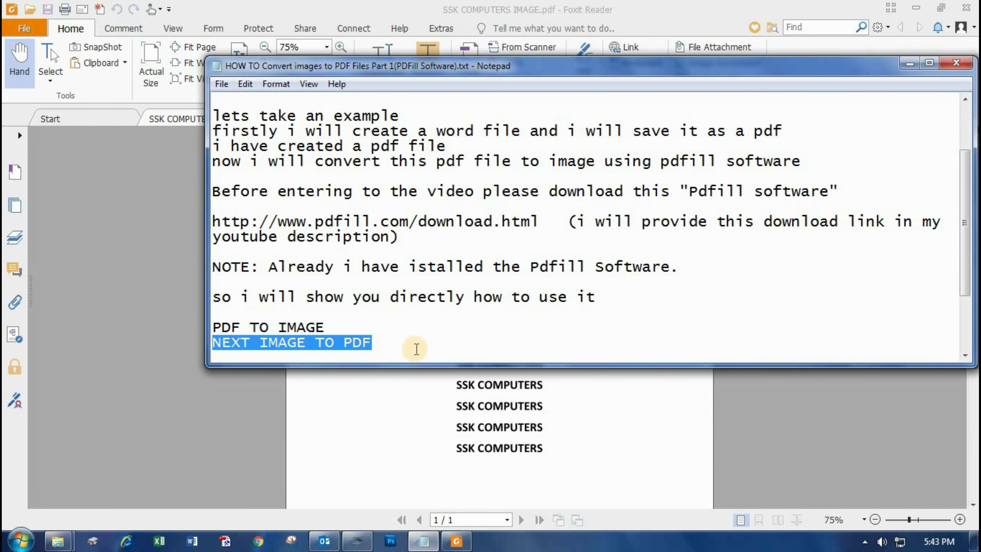
{"action": "left_click", "coordinate": [421, 339]}
{"action": "key", "text": "Return"}
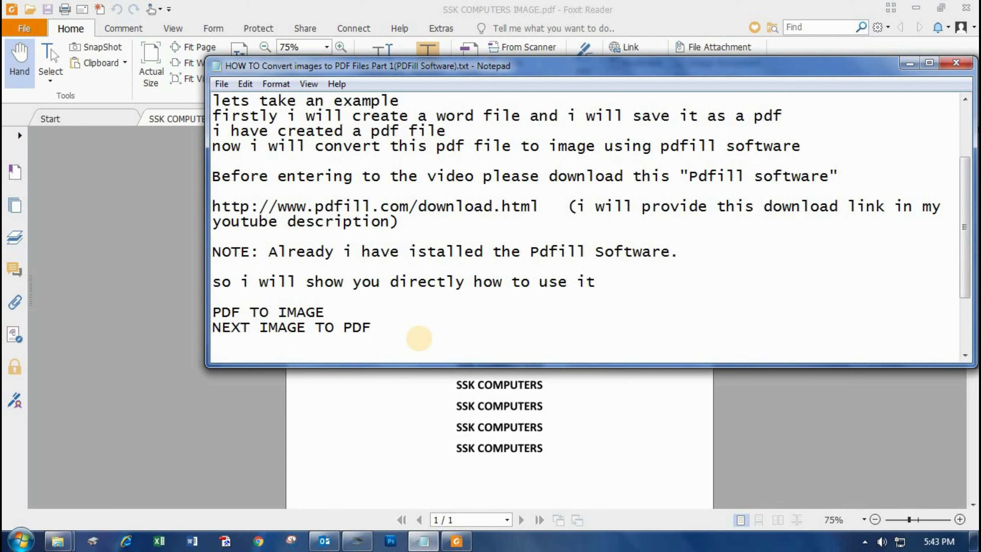
{"action": "type", "text": "I HAVE CONVERTED BOTH WAYS SUCCESSFULLY"}
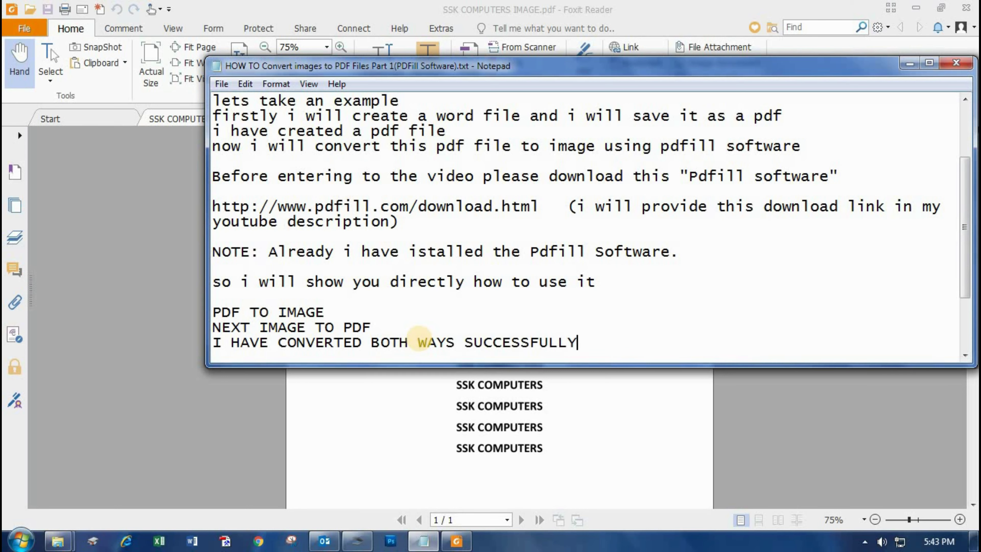
{"action": "key", "text": "Return"}
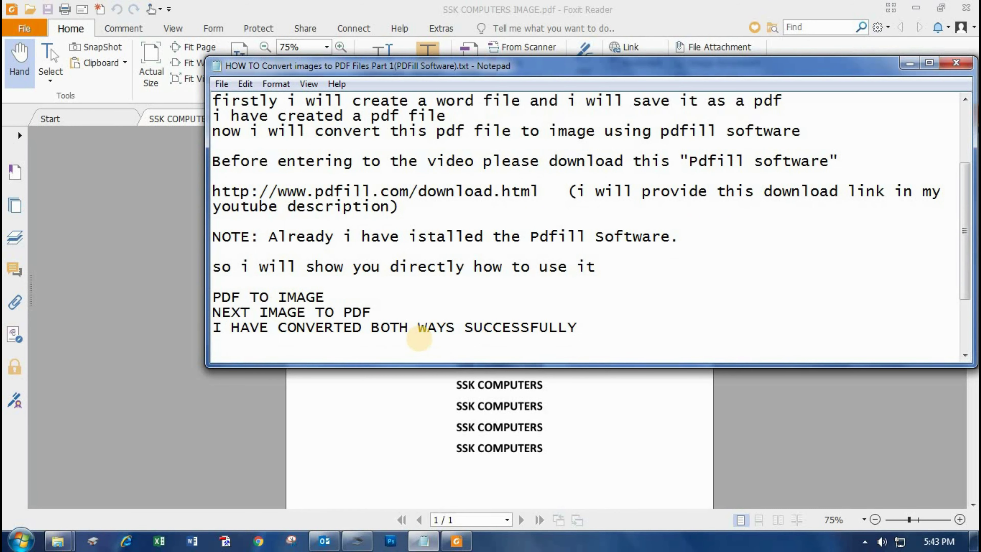
Enlarge the Notepad window downward and highlight the "SUBSCRIBE | LIKE | COMMENT | SHARE" text and the closing thanks line.
{"action": "left_click_drag", "start_coordinate": [477, 365], "coordinate": [478, 483]}
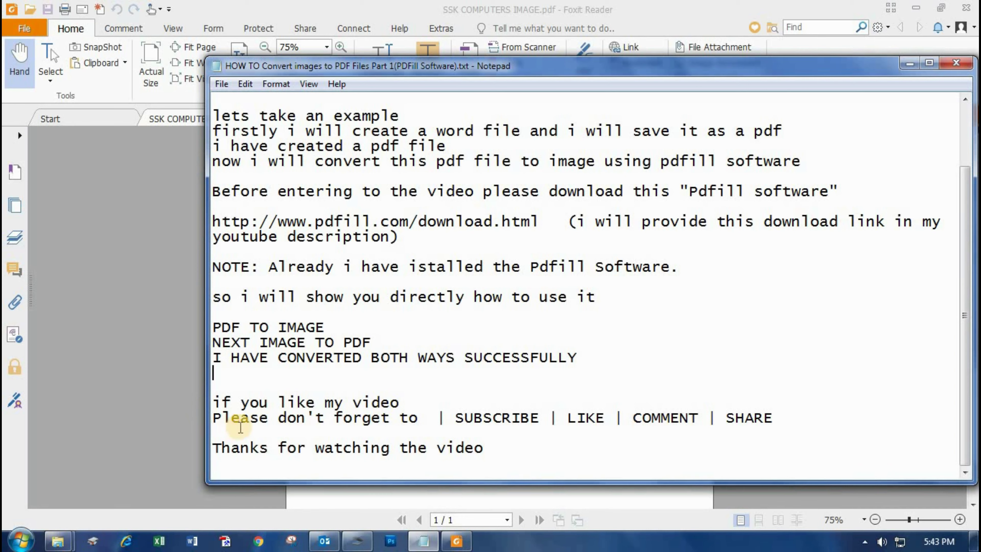
{"action": "left_click_drag", "start_coordinate": [456, 417], "coordinate": [804, 416]}
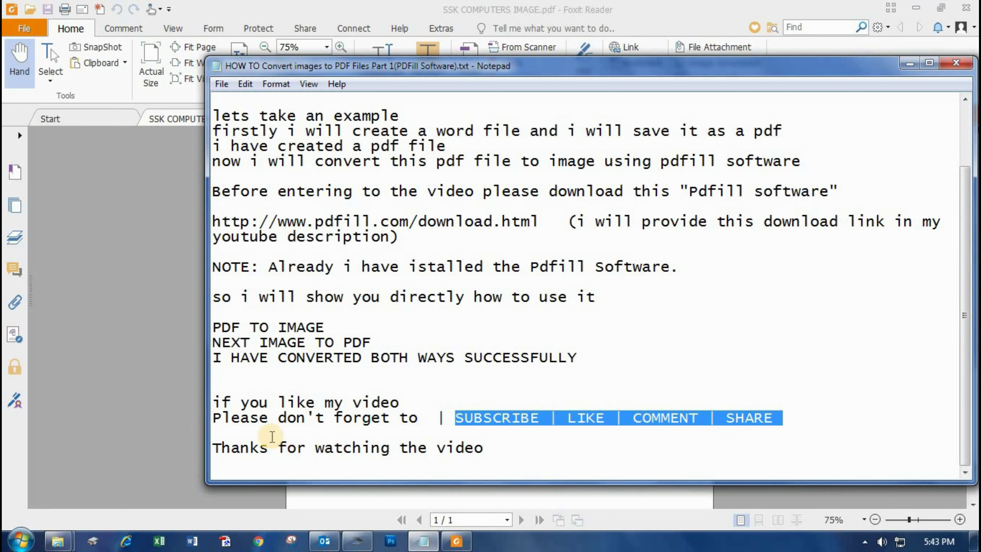
{"action": "left_click_drag", "start_coordinate": [214, 448], "coordinate": [512, 448]}
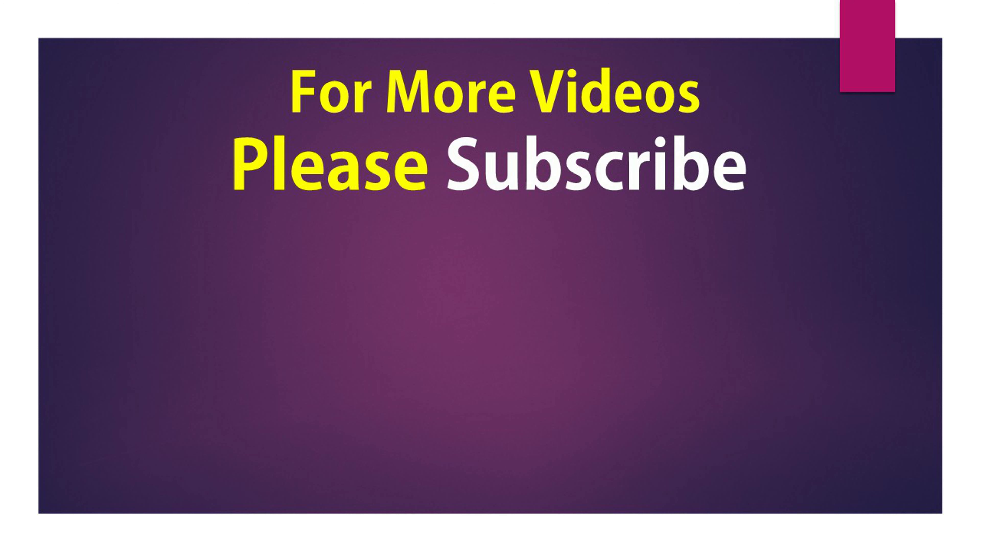